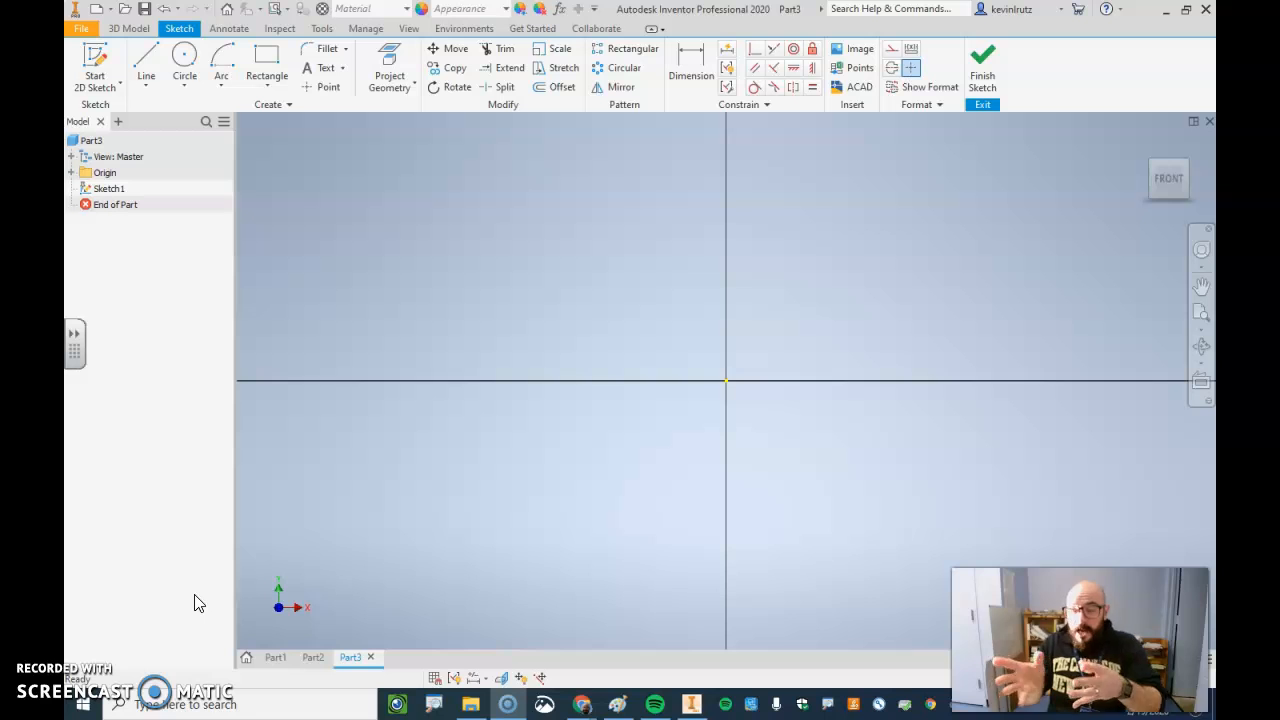
# Step: Create a new part file
pyautogui.click(252, 608)
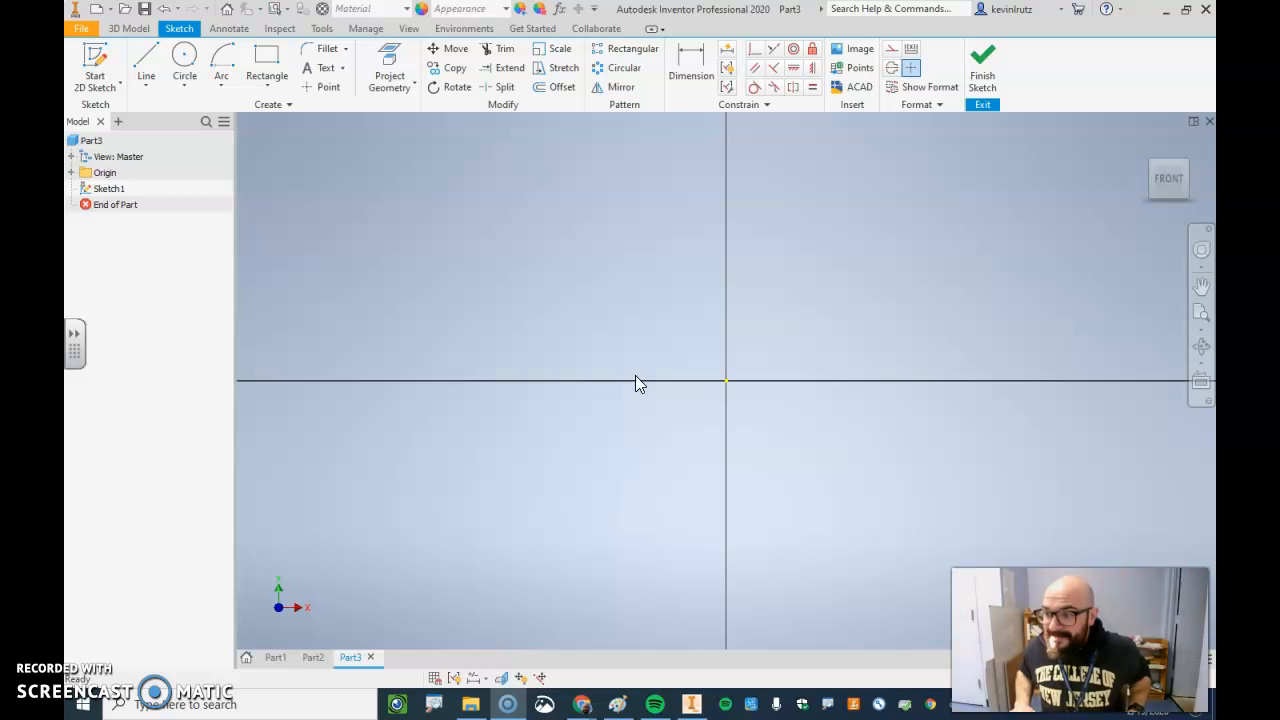
pyautogui.click(78, 29)
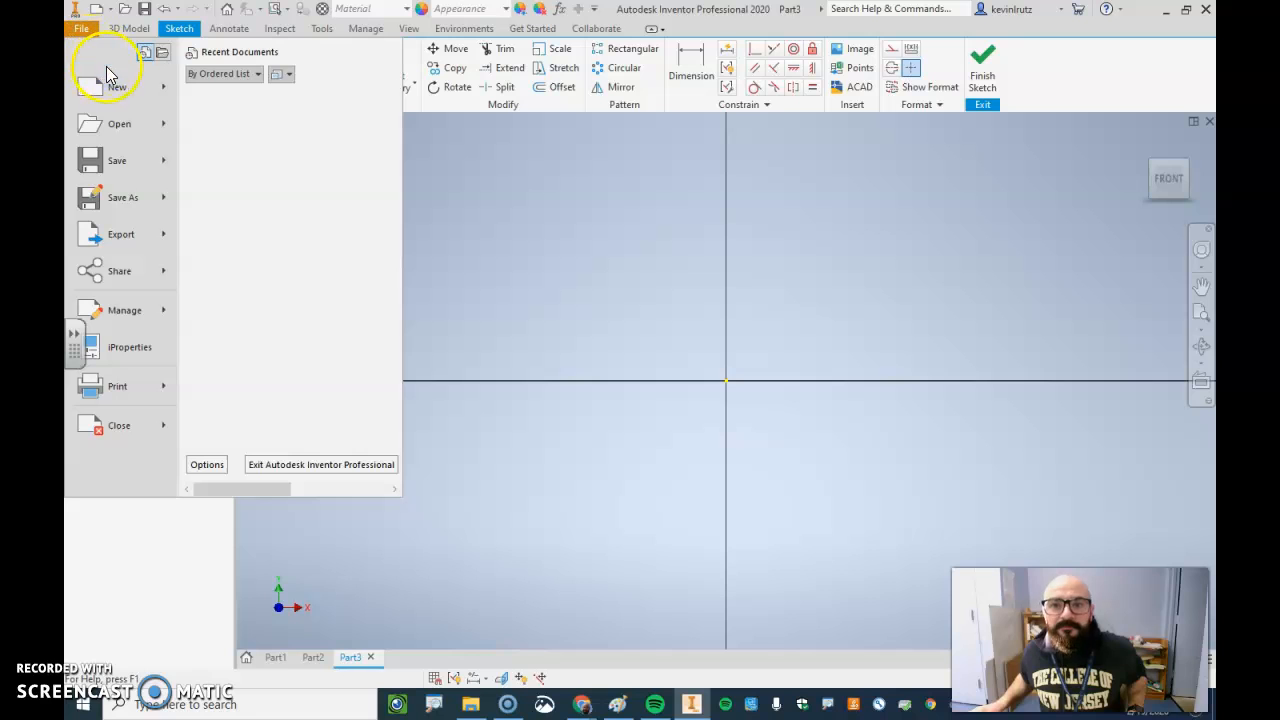
pyautogui.moveTo(113, 86)
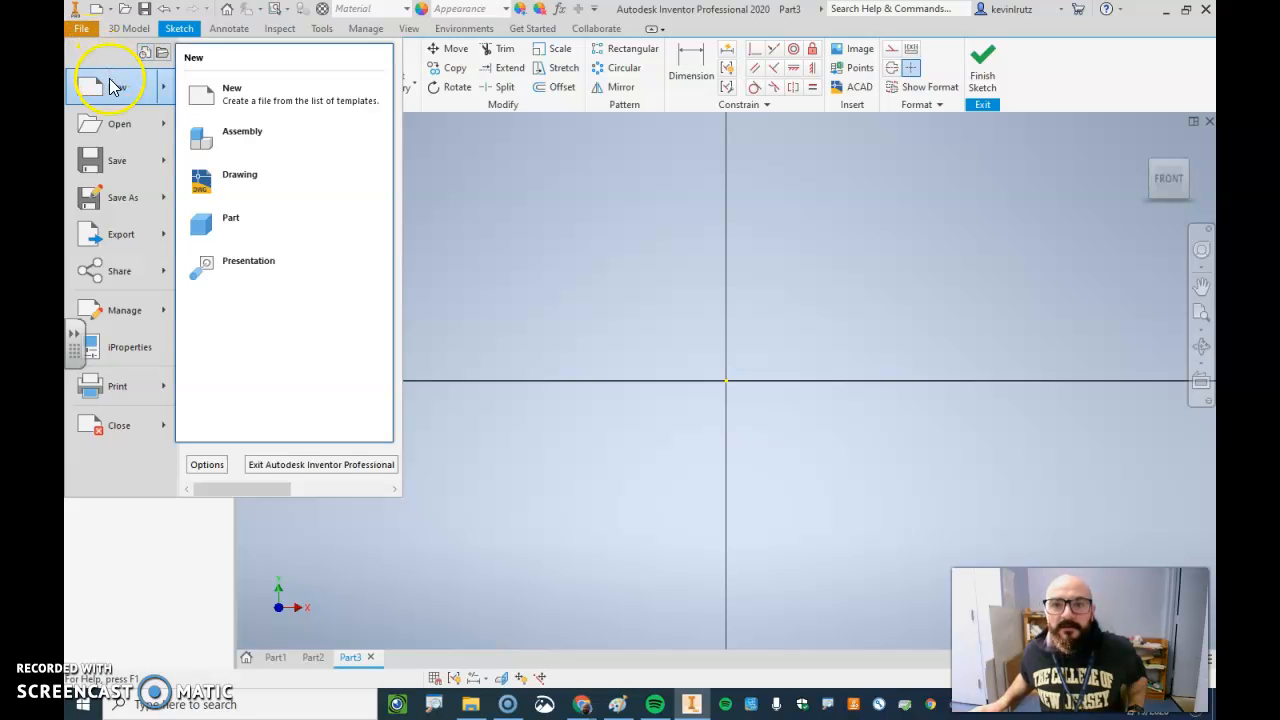
pyautogui.click(286, 217)
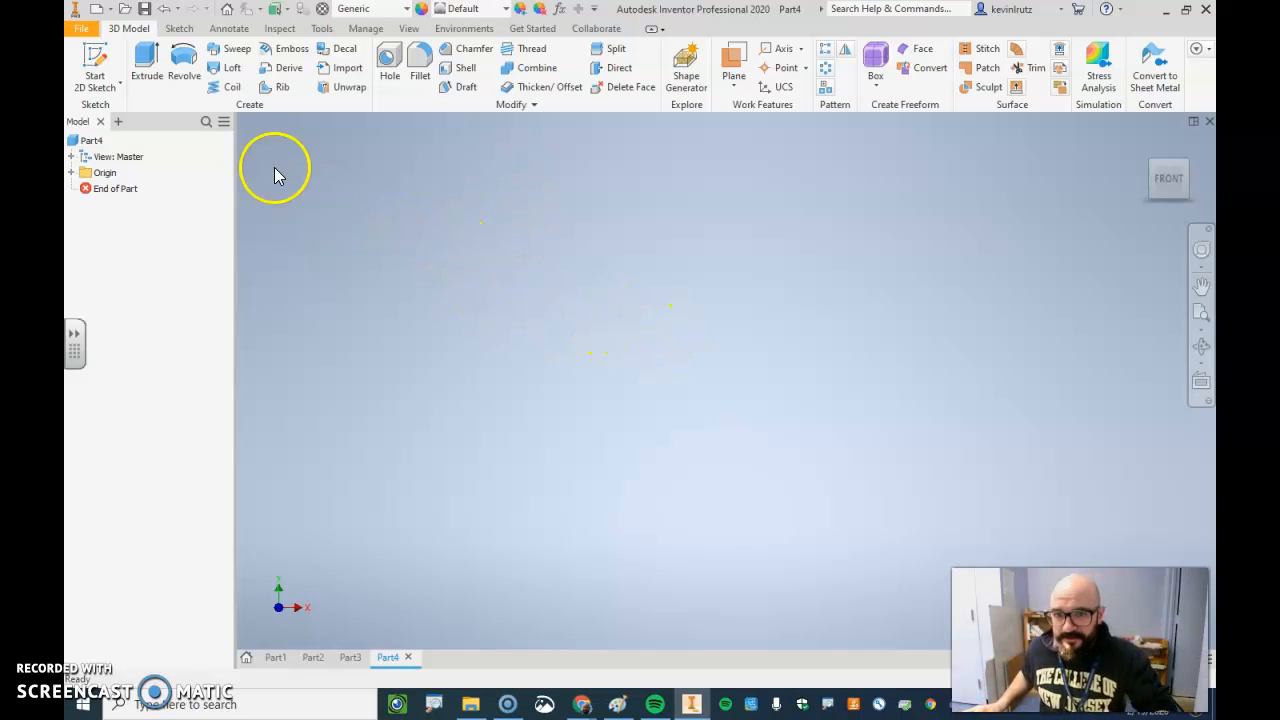
# Step: Start a 2D sketch on the XY plane of the new part
pyautogui.click(96, 62)
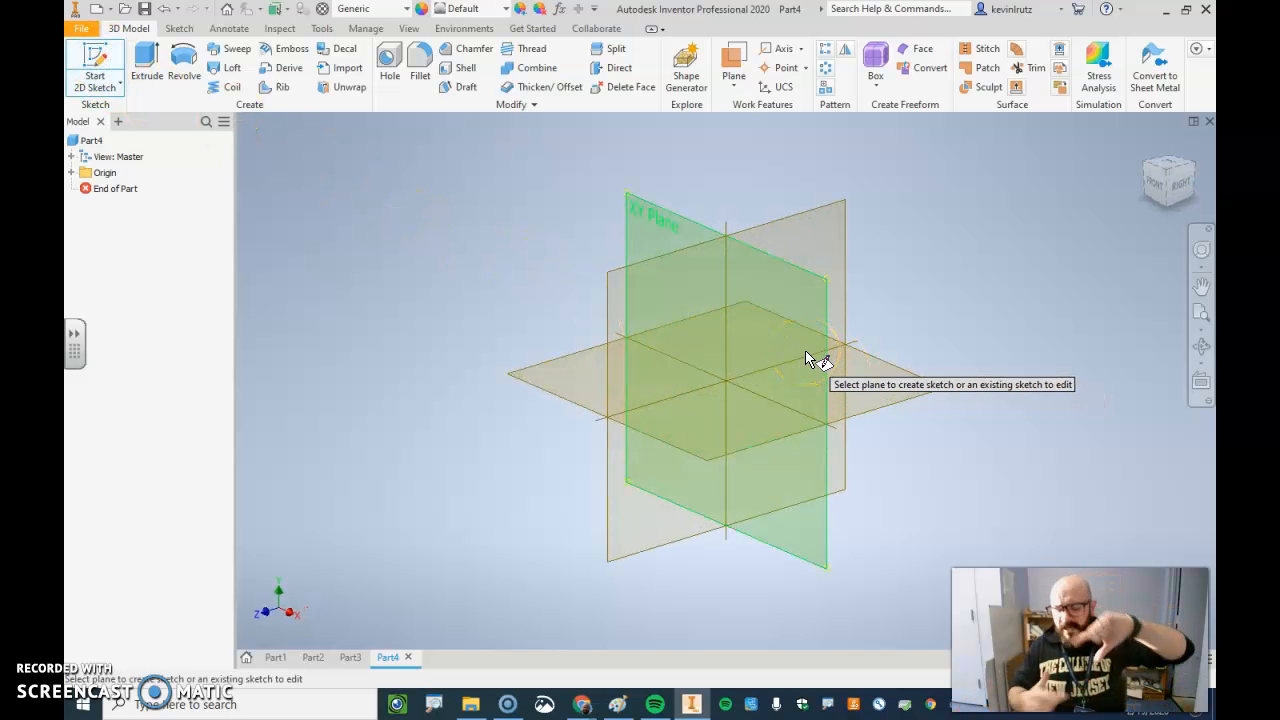
pyautogui.moveTo(833, 382)
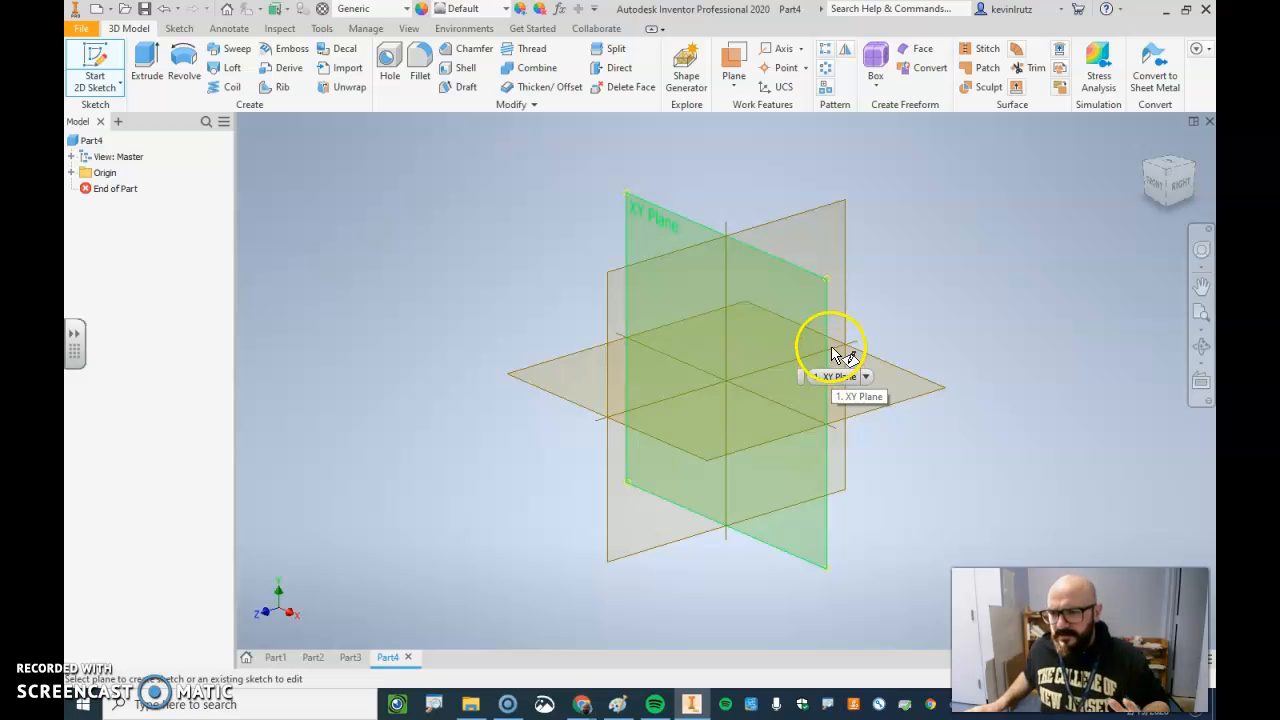
pyautogui.click(818, 325)
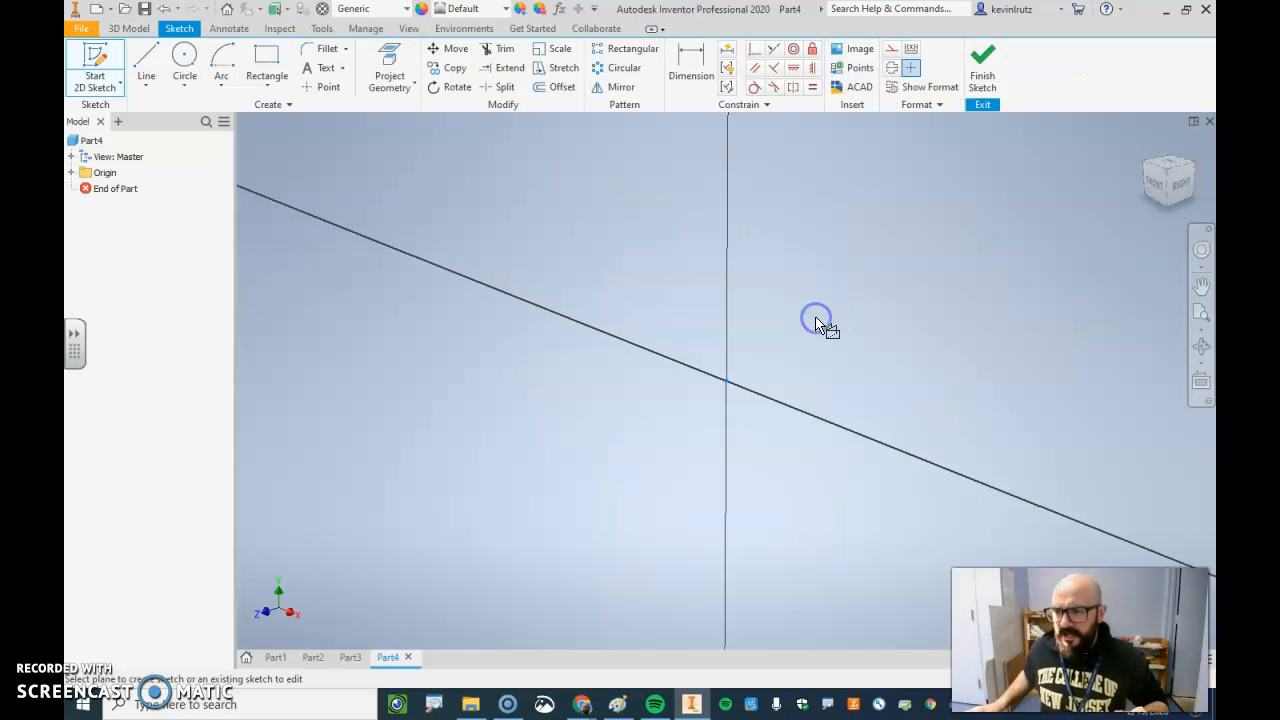
# Step: Draw a rectangle 3 in wide and 4.5 in high, extending up and to the right from the sketch origin
pyautogui.moveTo(774, 346)
pyautogui.mouseDown(button='middle')
pyautogui.moveTo(638, 367)
pyautogui.moveTo(594, 389)
pyautogui.mouseUp(button='middle')
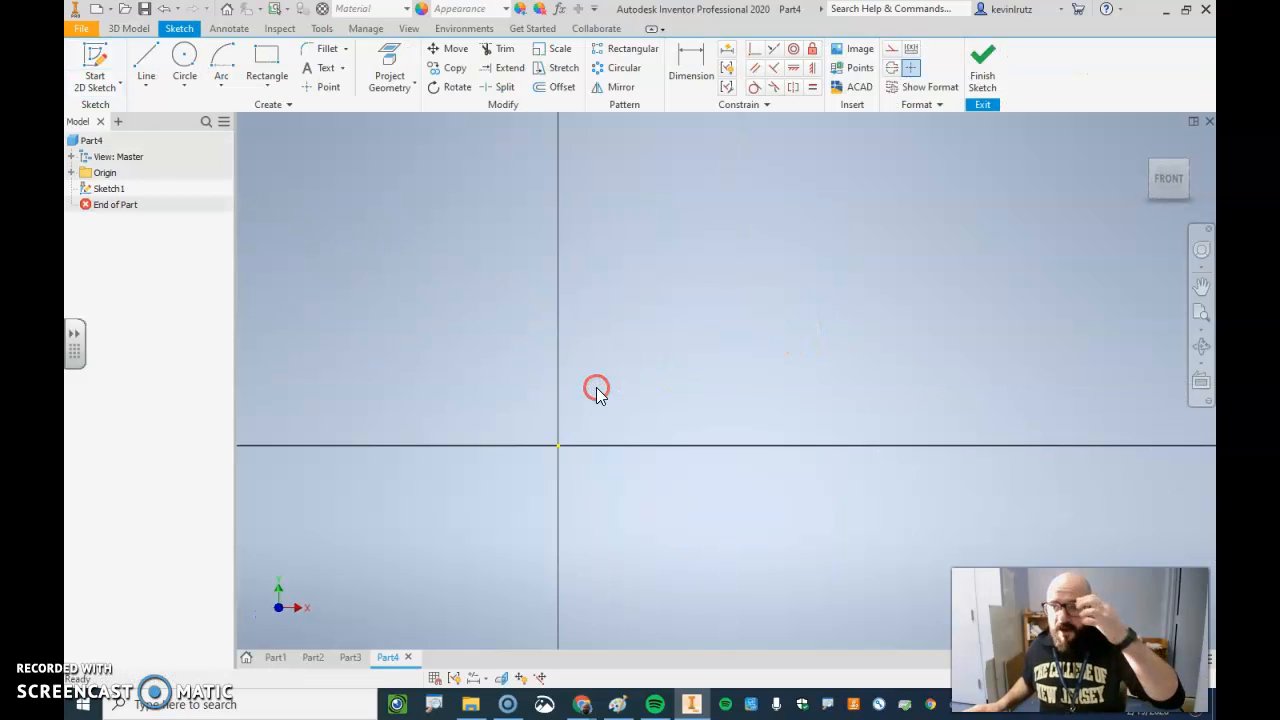
pyautogui.click(266, 66)
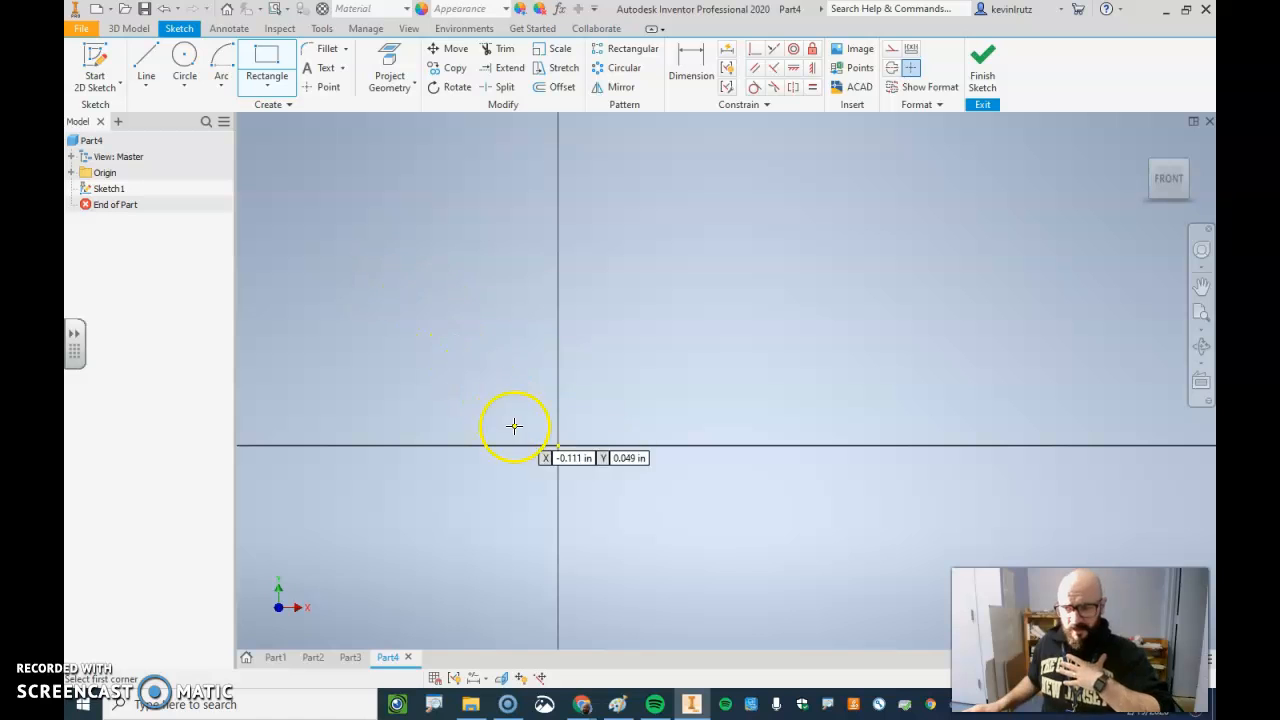
pyautogui.click(558, 444)
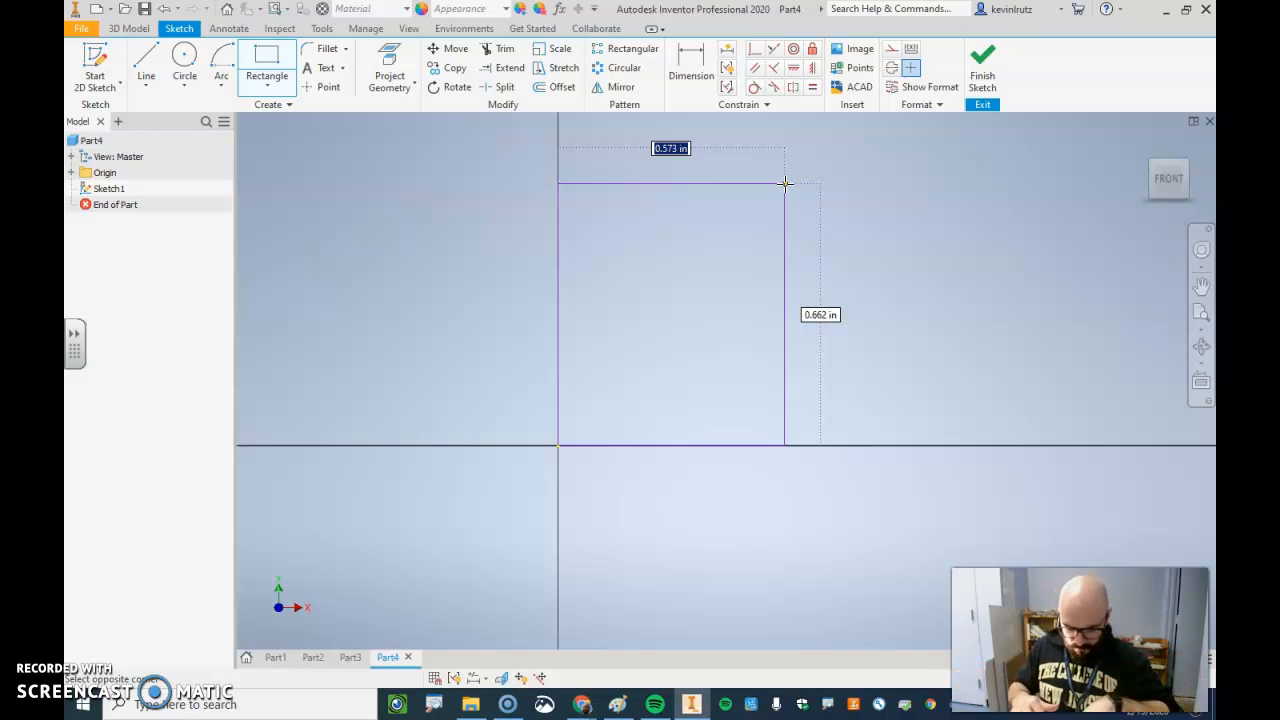
pyautogui.write('3')
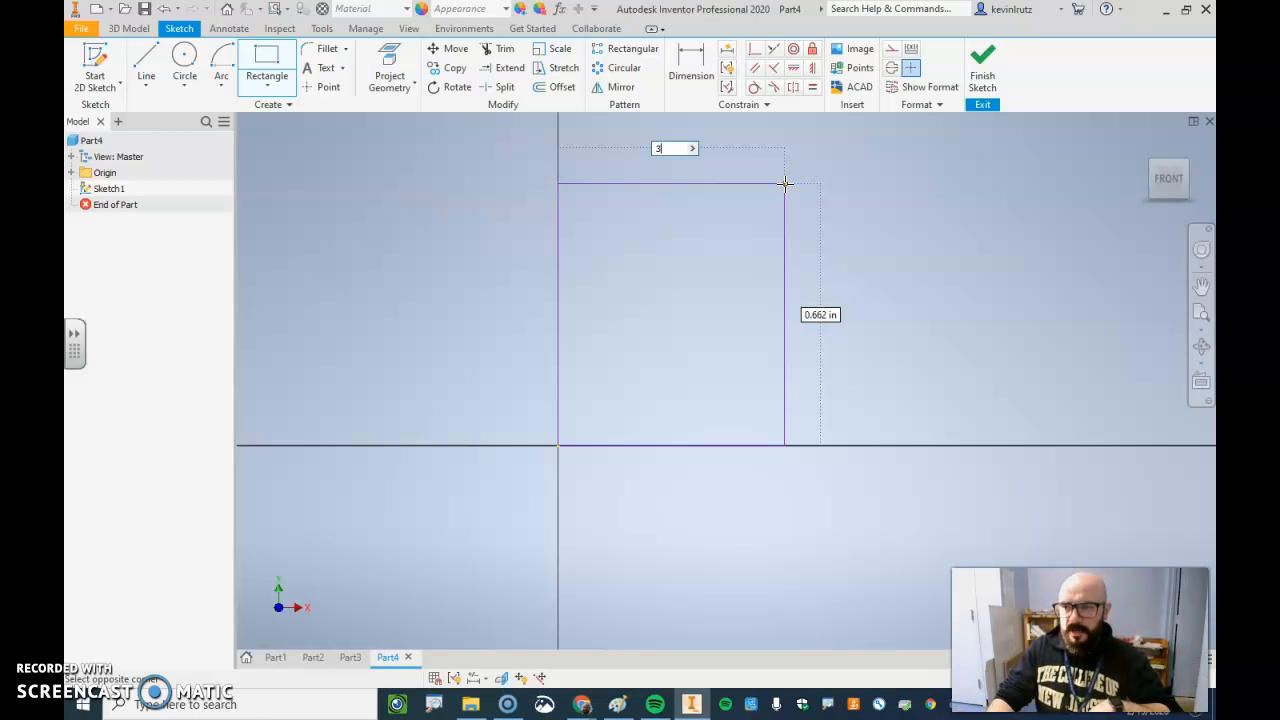
pyautogui.press('Tab')
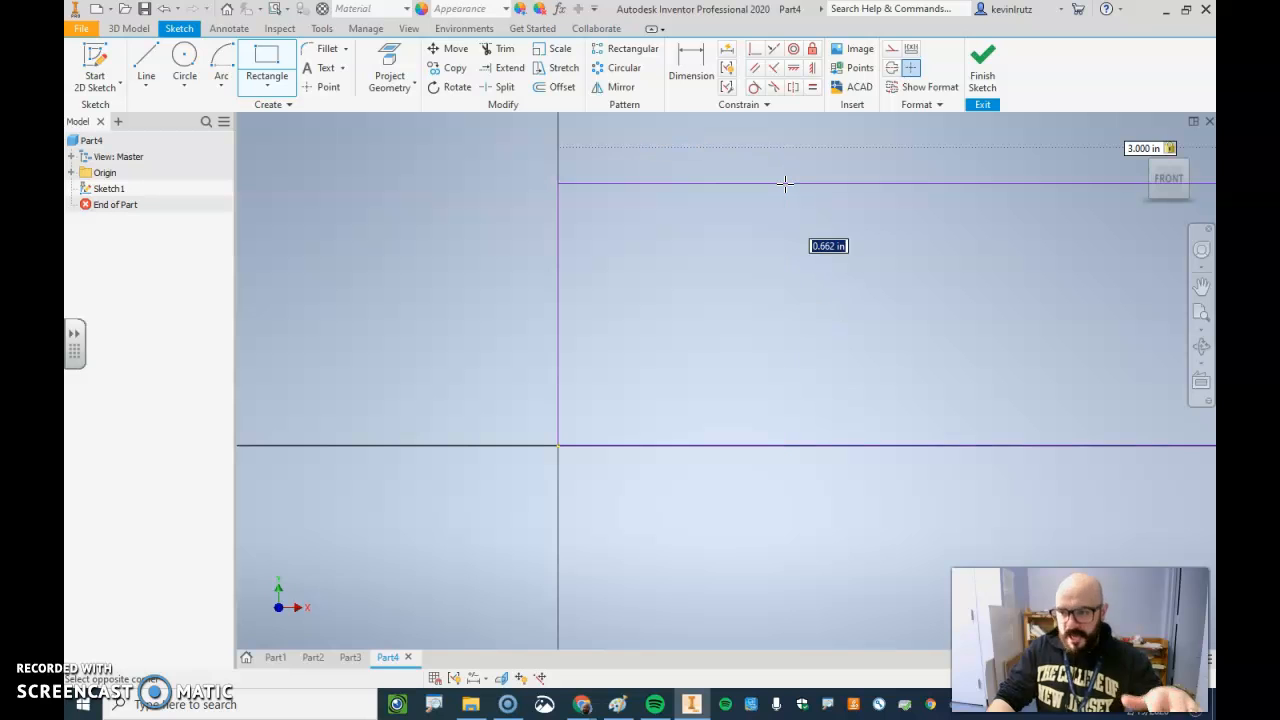
pyautogui.scroll(-5, 466, 374)
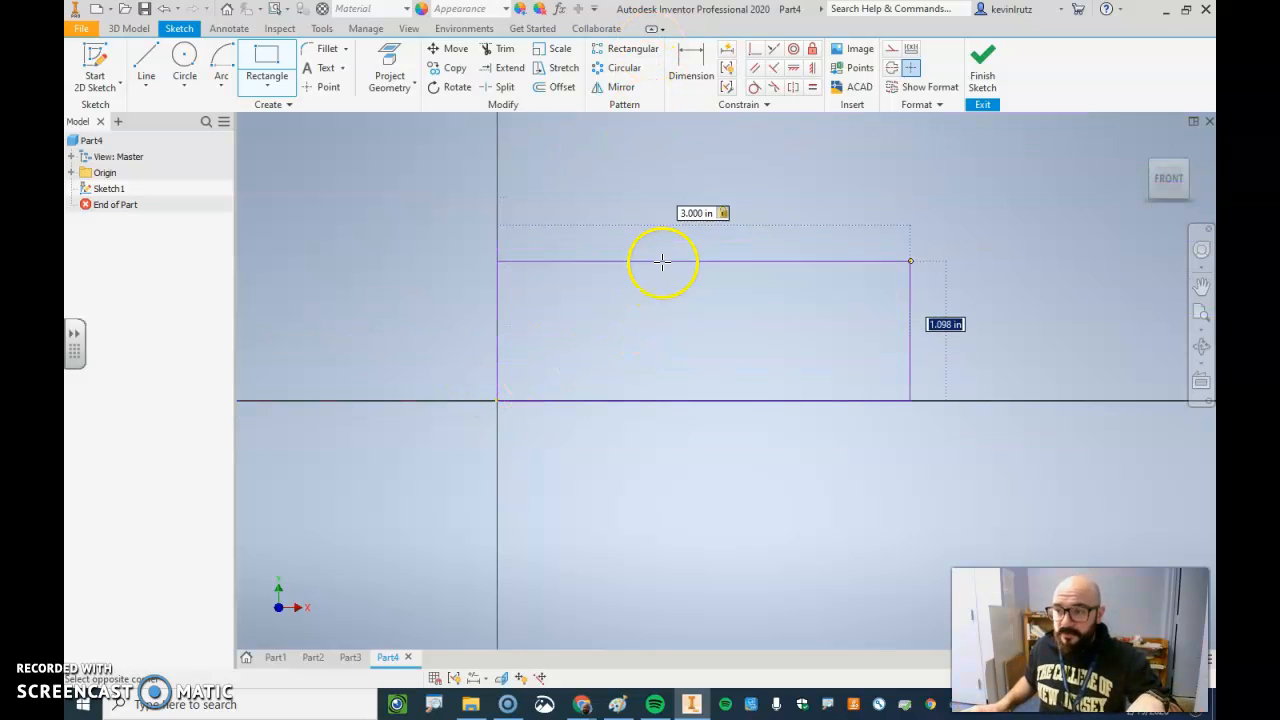
pyautogui.write('4.5')
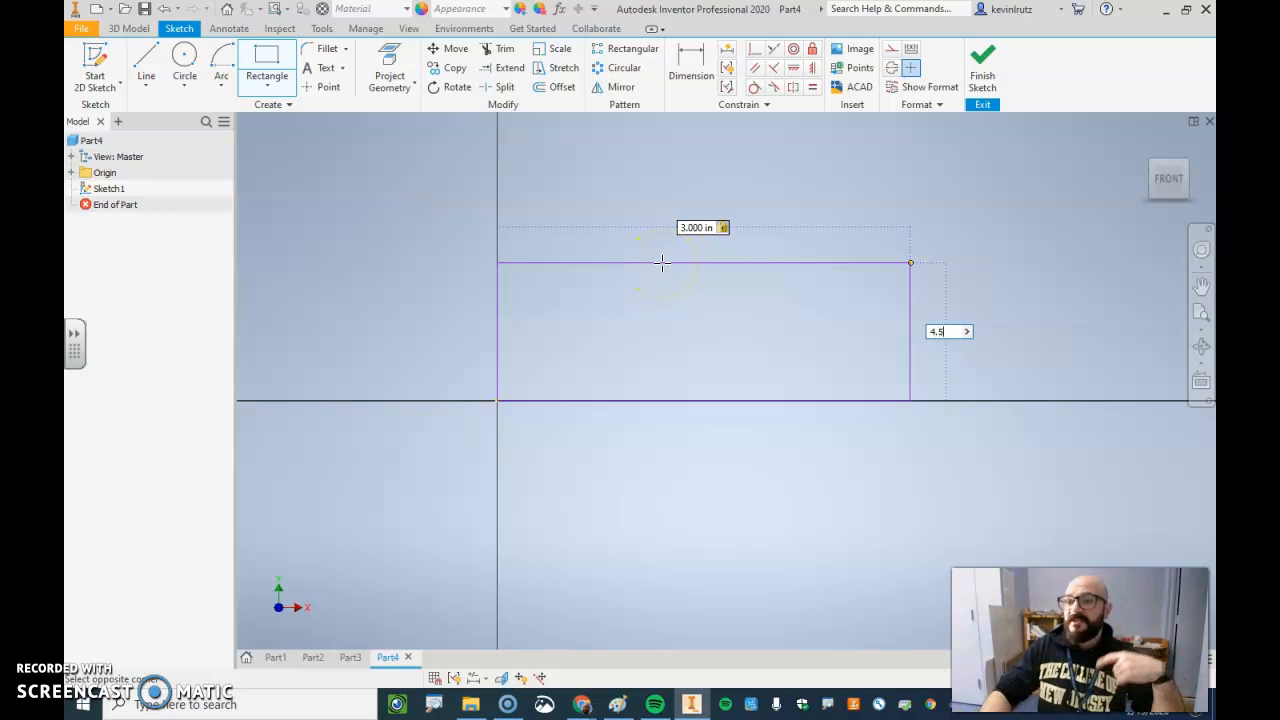
pyautogui.press('Return')
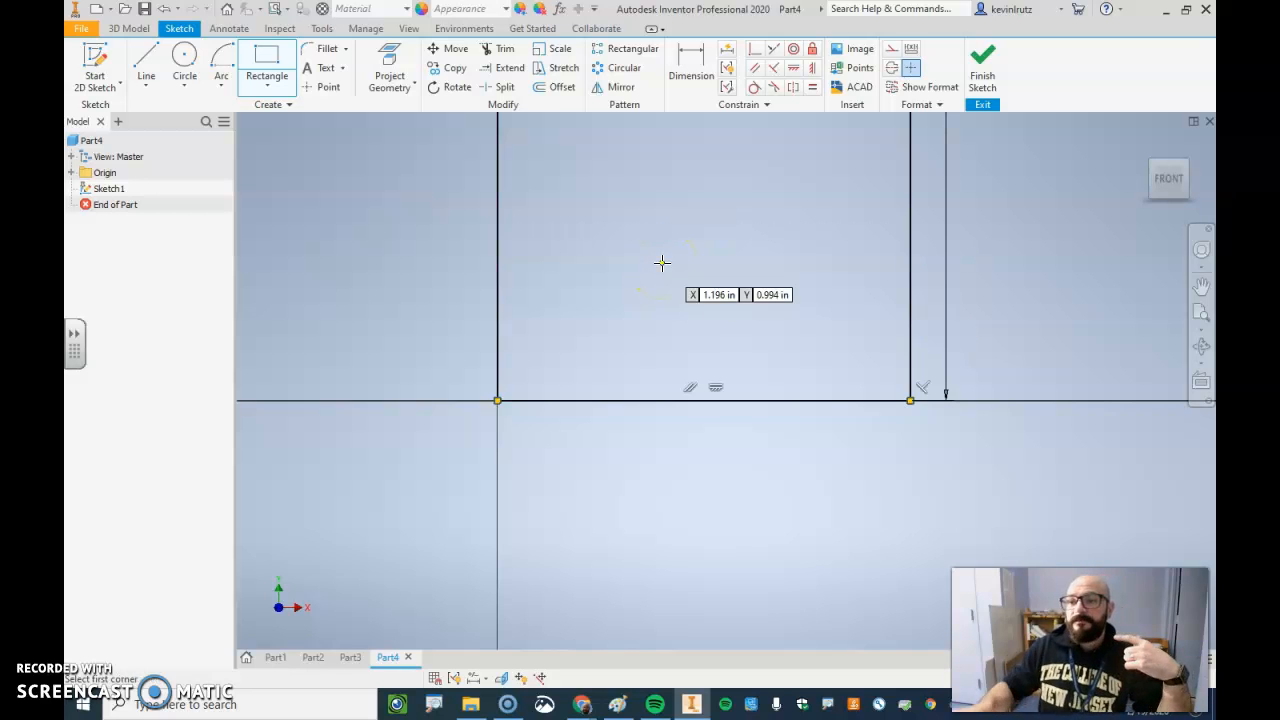
# Step: Draw a small rectangle 0.4 in wide and 1 in high near the middle of the large rectangle
pyautogui.scroll(-4, 708, 624)
pyautogui.scroll(3, 731, 482)
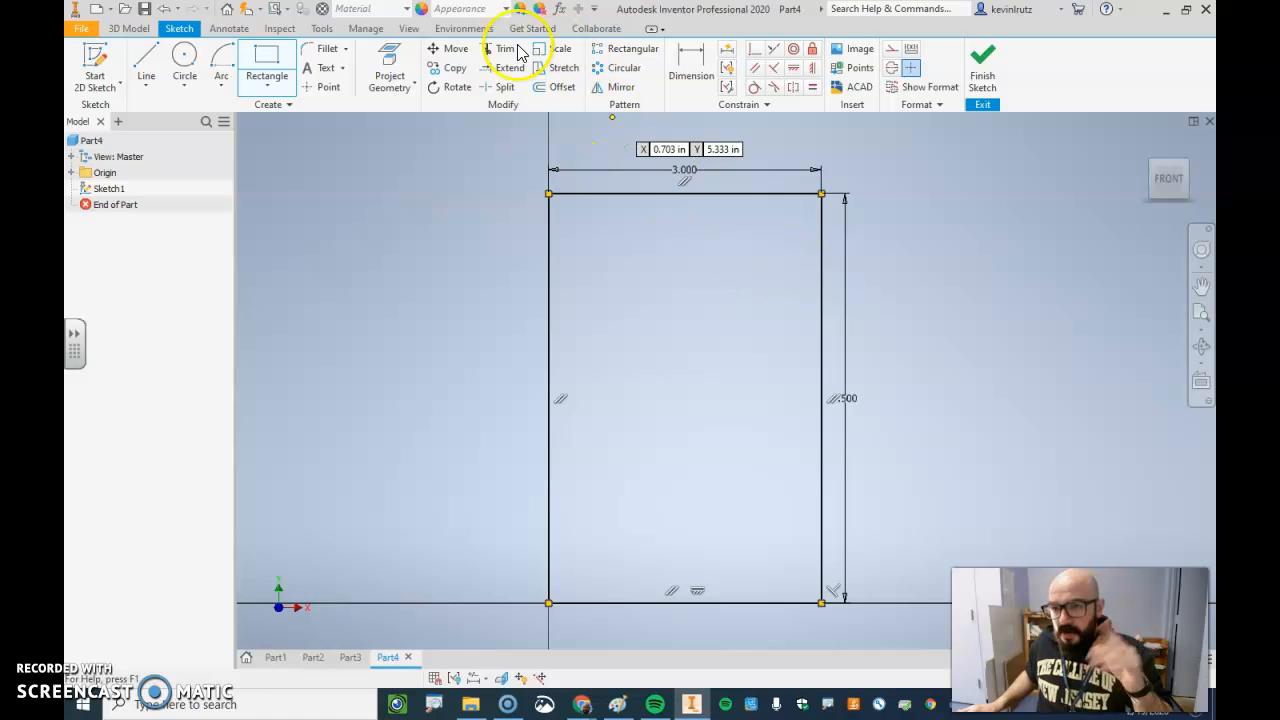
pyautogui.click(667, 334)
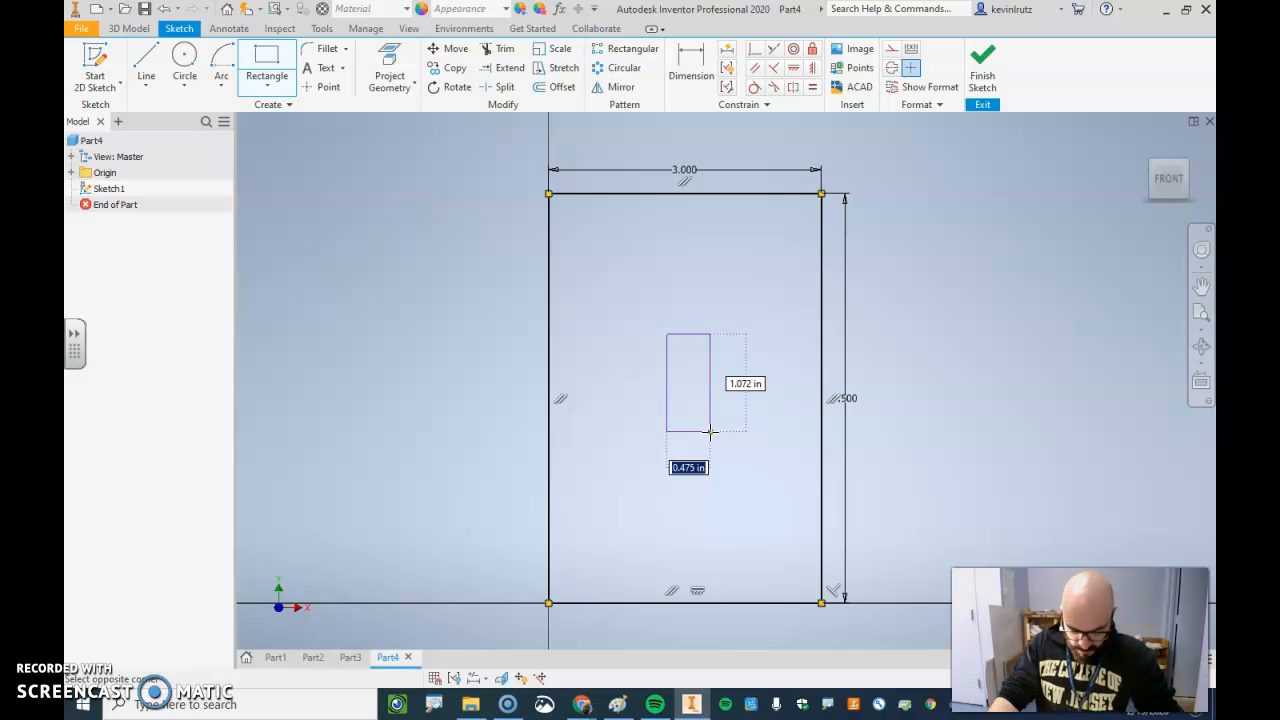
pyautogui.write('.4')
pyautogui.press('Tab')
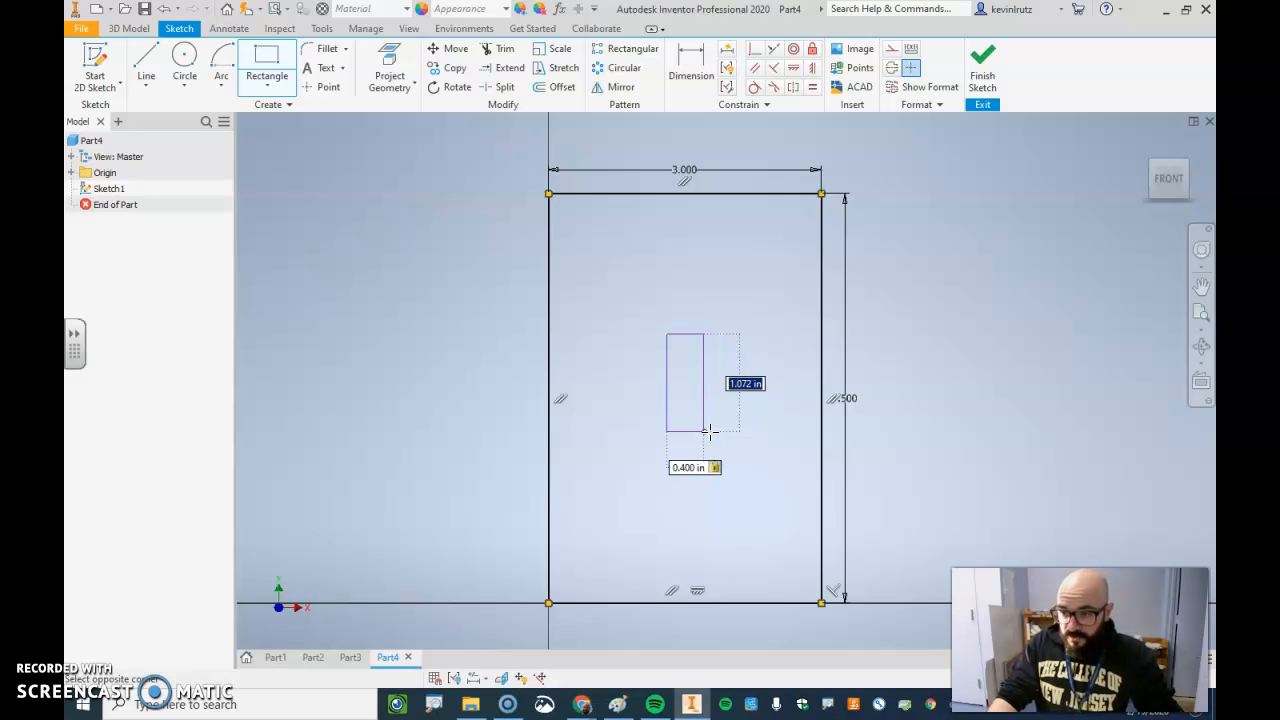
pyautogui.write('1')
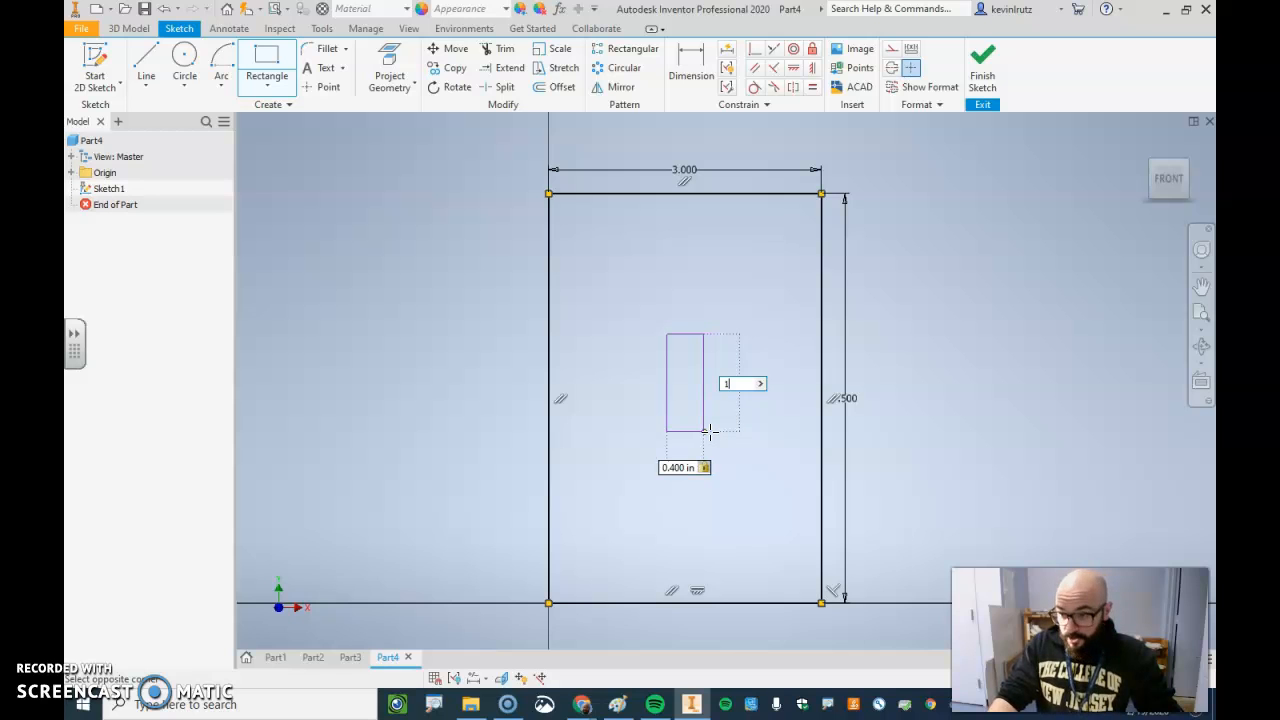
pyautogui.press('Return')
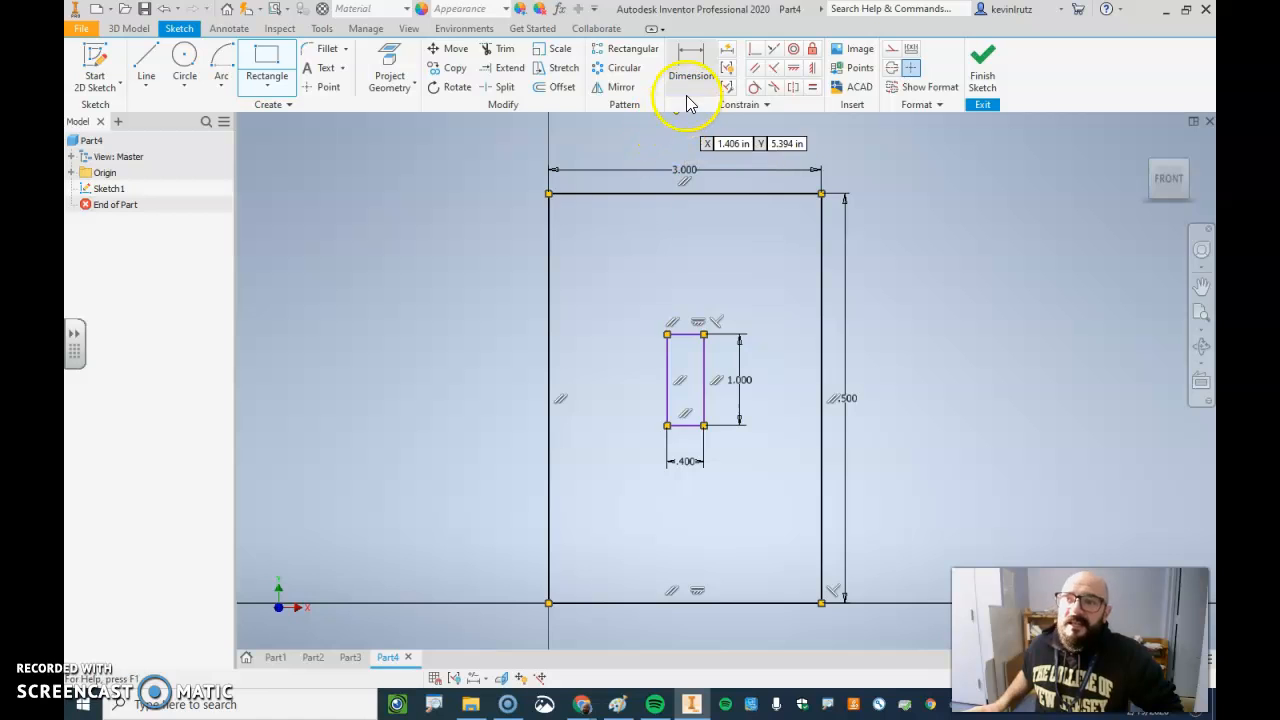
# Step: Dimension the small rectangle's left edge 1.3 in from the large rectangle's left edge, placing the dimension above the outline
pyautogui.click(691, 92)
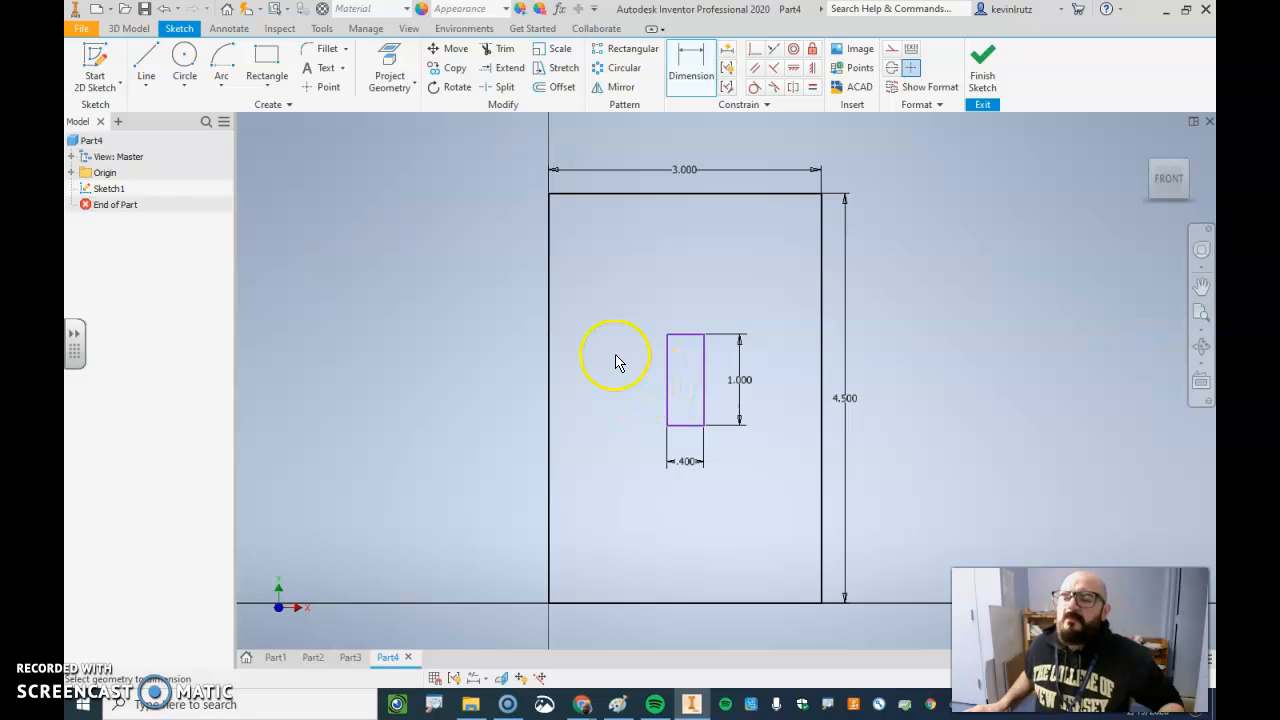
pyautogui.click(669, 395)
pyautogui.click(623, 392)
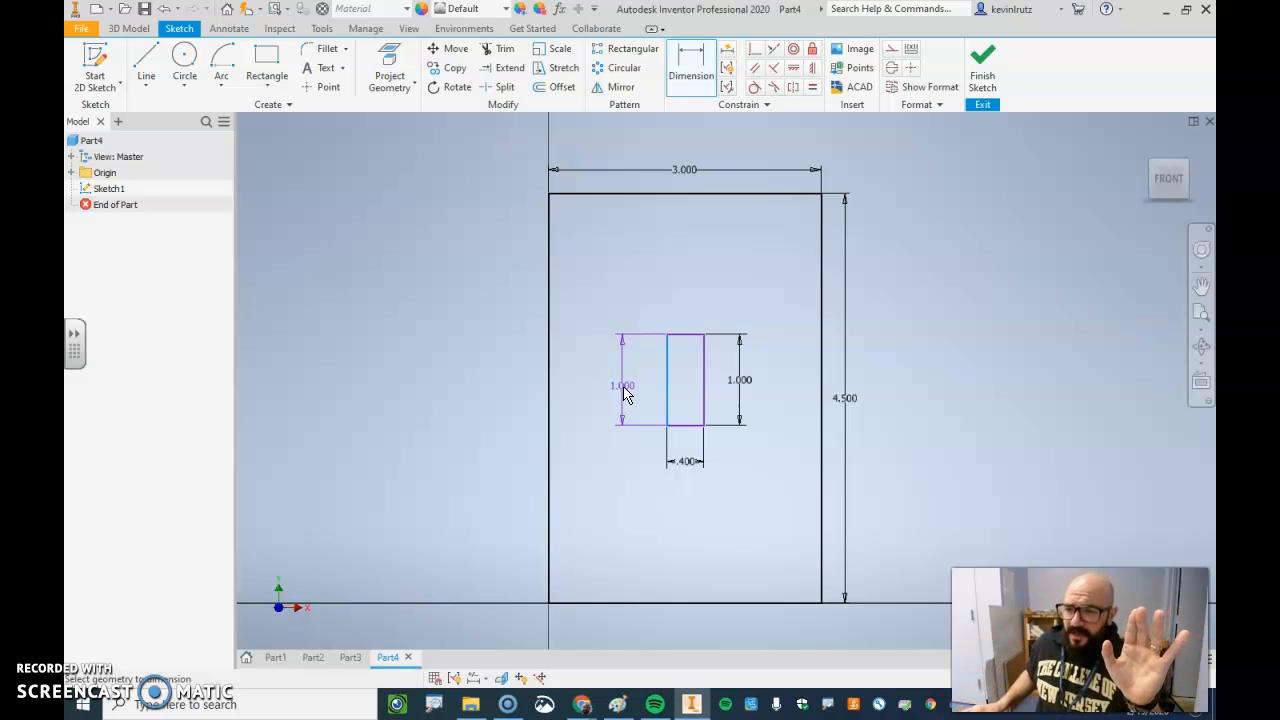
pyautogui.moveTo(606, 392); pyautogui.dragTo(559, 394)
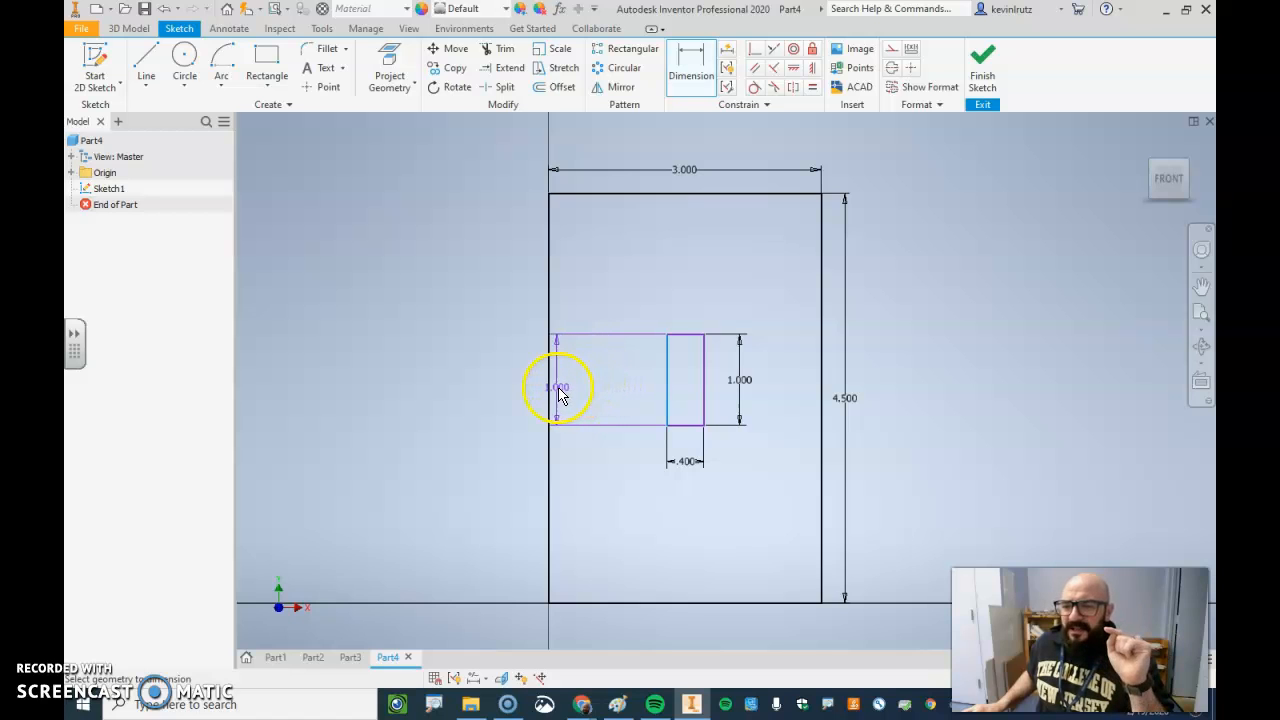
pyautogui.click(549, 394)
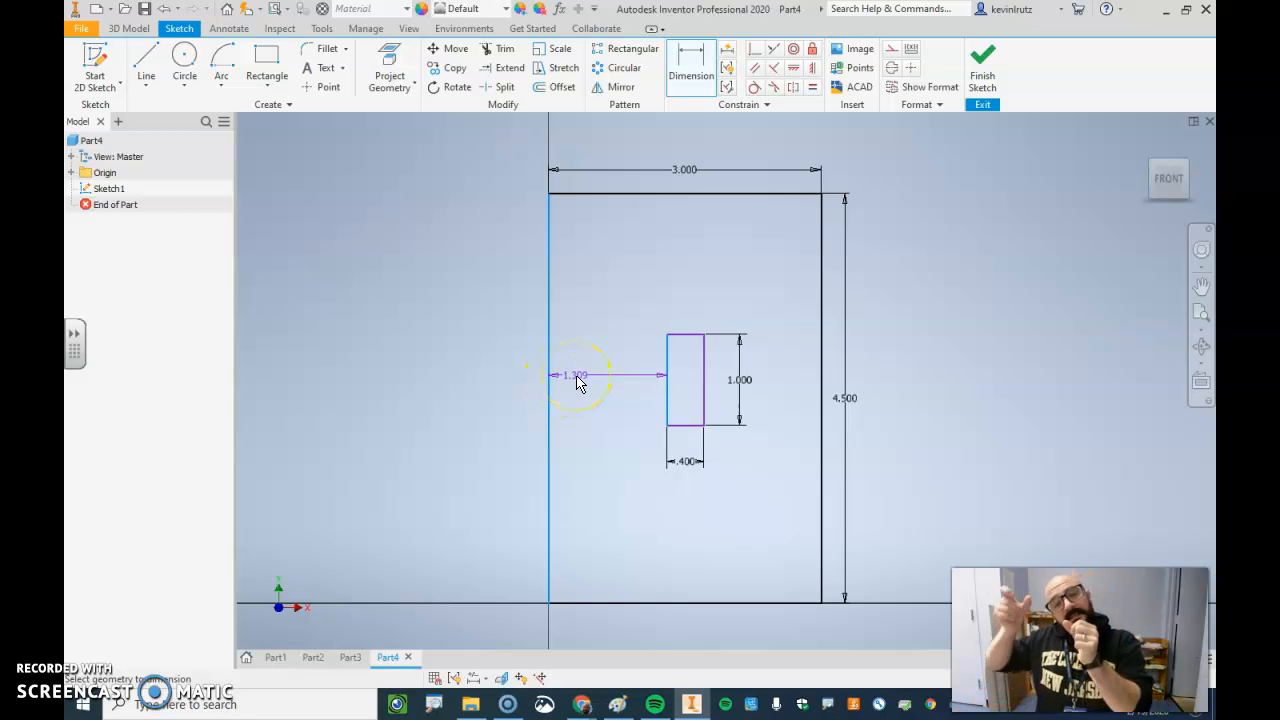
pyautogui.moveTo(577, 383); pyautogui.dragTo(607, 310)
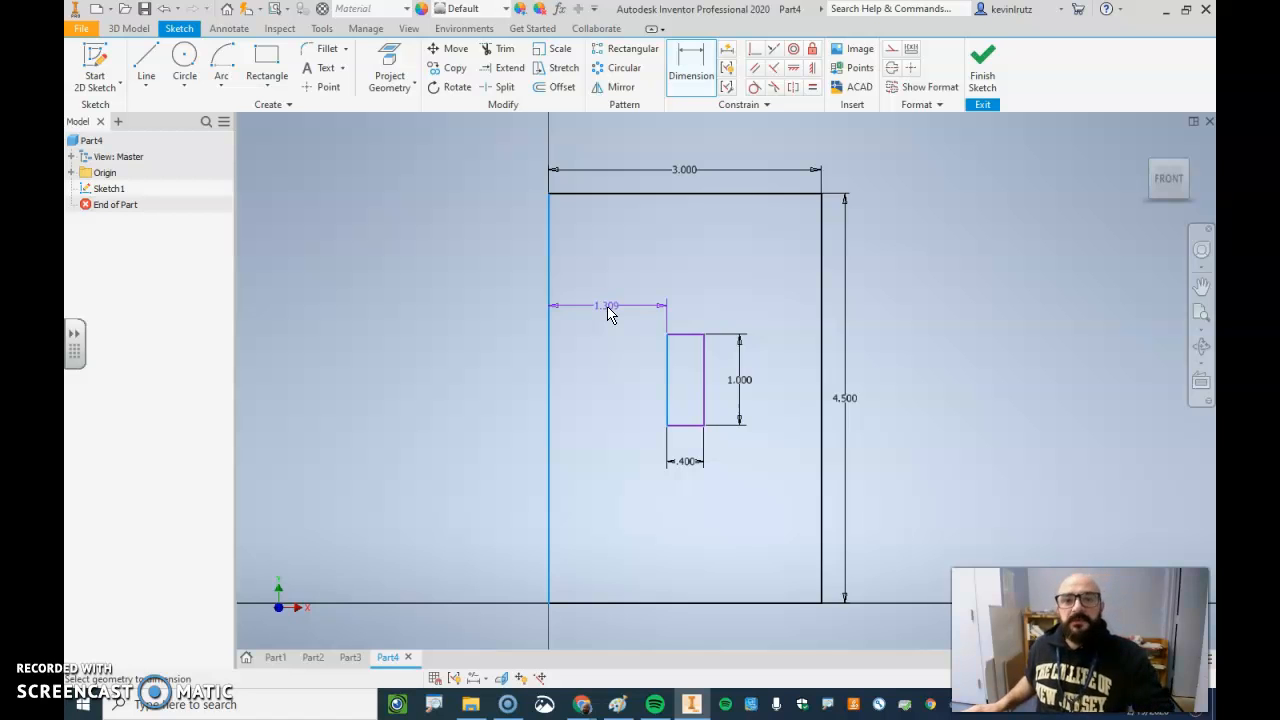
pyautogui.moveTo(608, 309); pyautogui.dragTo(610, 147)
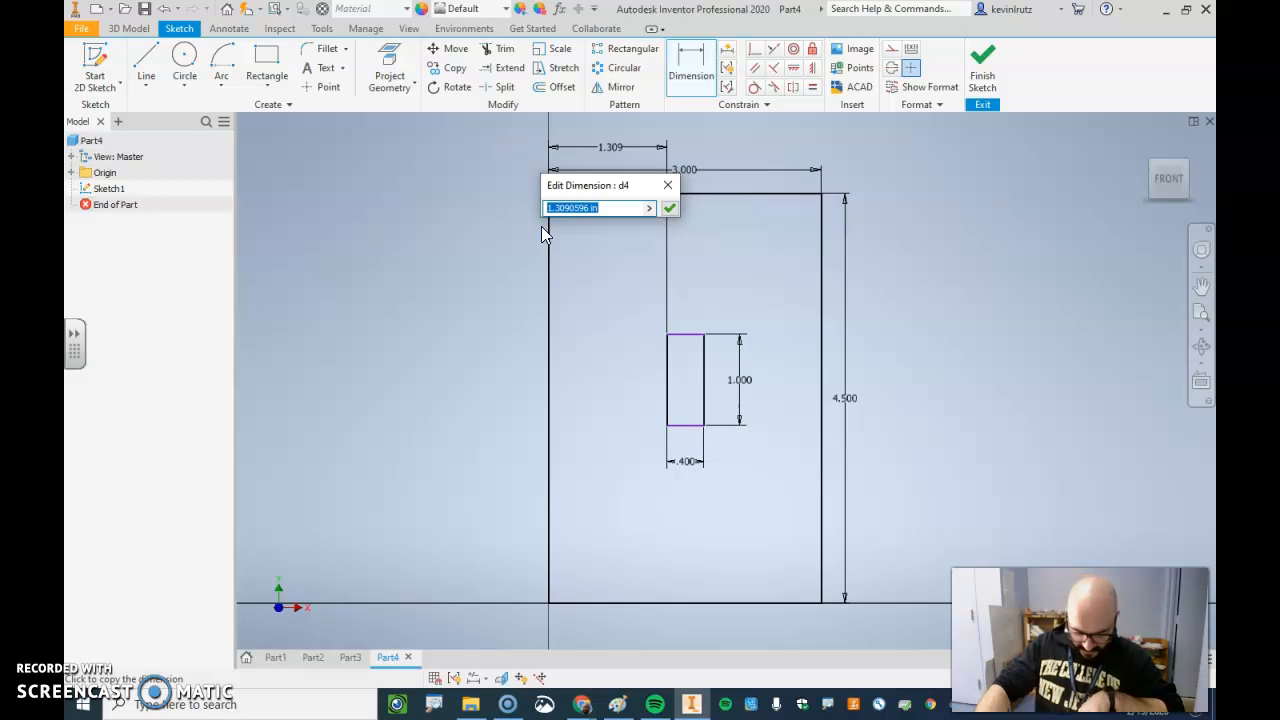
pyautogui.write('1.3')
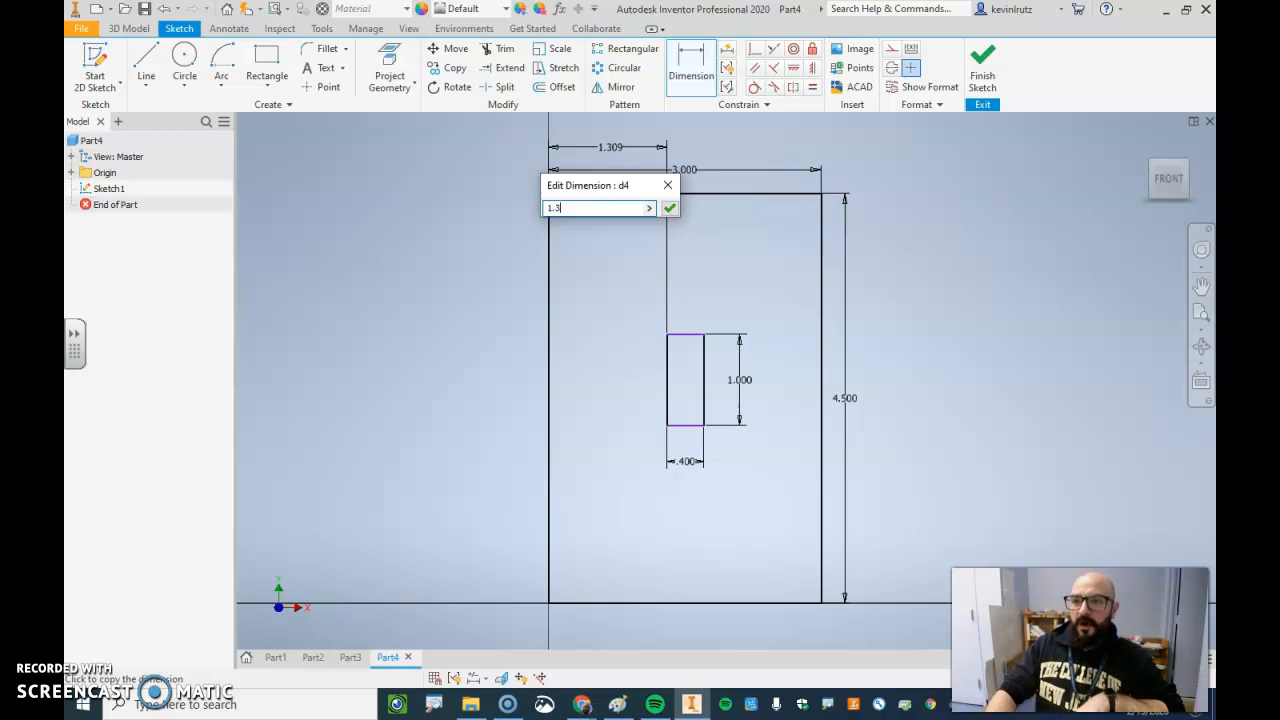
pyautogui.press('Return')
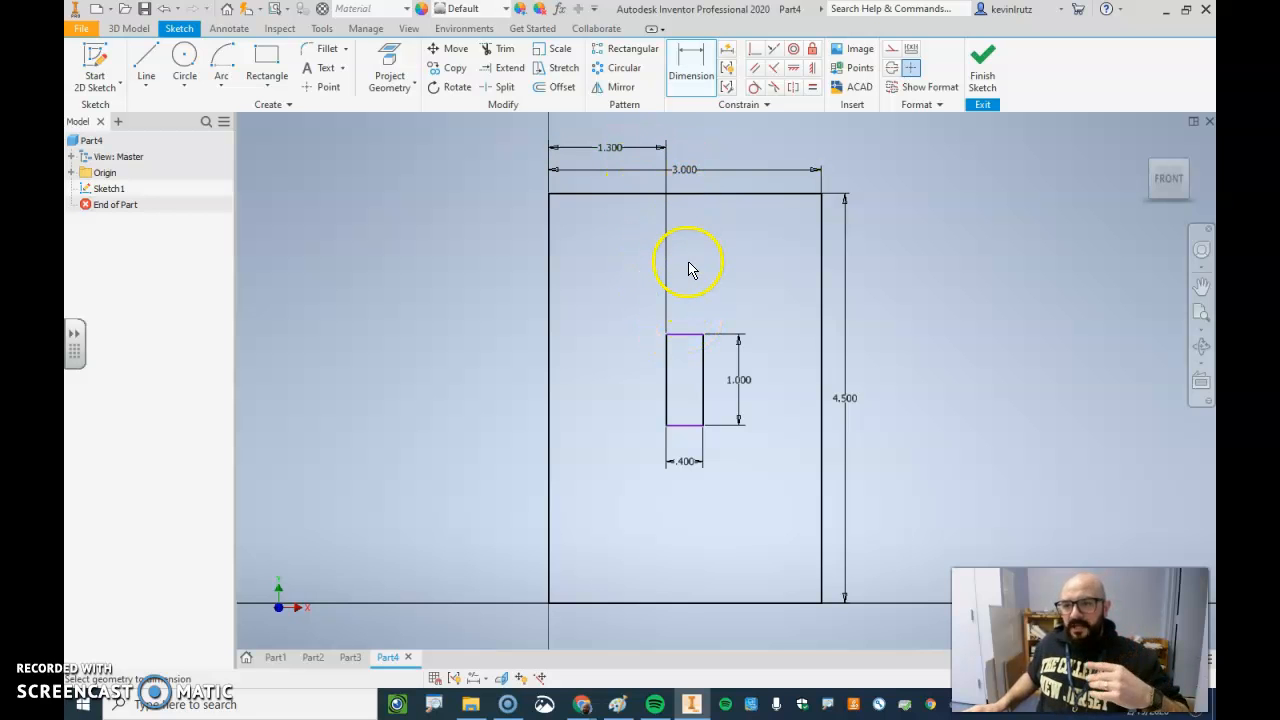
# Step: Dimension the small rectangle's top edge 1.75 in below the large rectangle's top edge, placing the dimension beside the outline
pyautogui.click(675, 195)
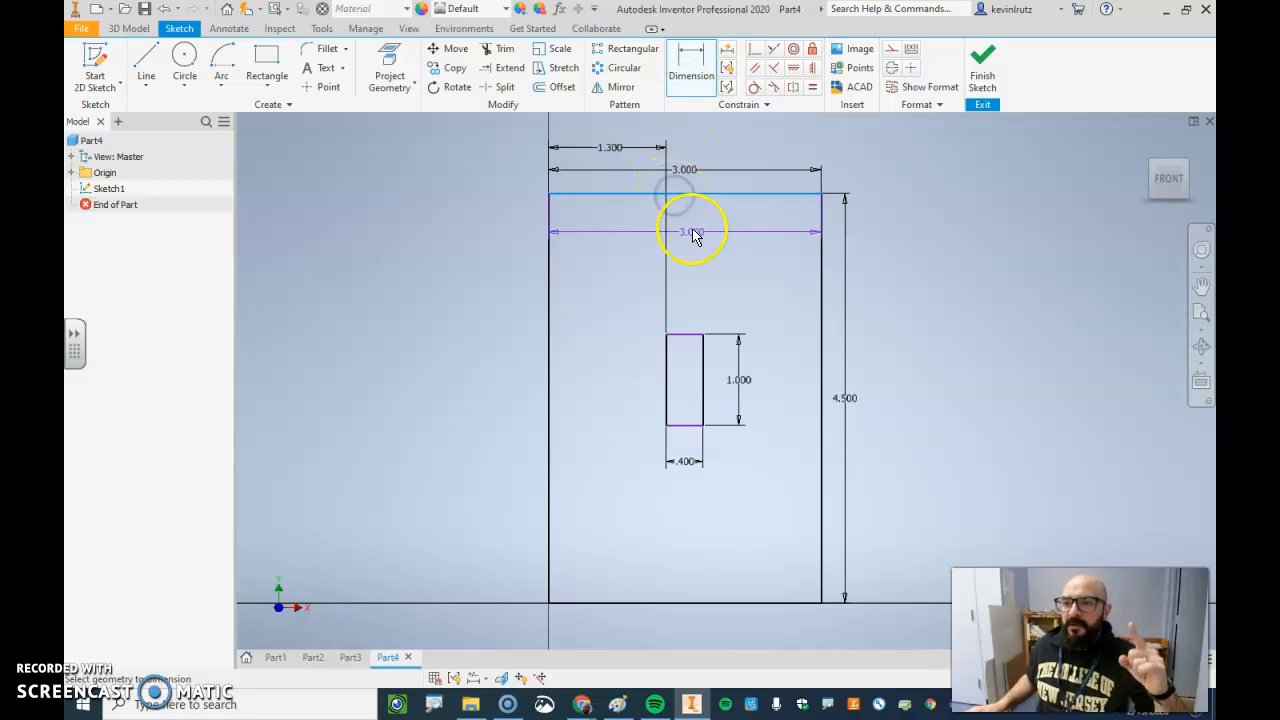
pyautogui.click(684, 338)
pyautogui.moveTo(692, 300); pyautogui.dragTo(891, 276)
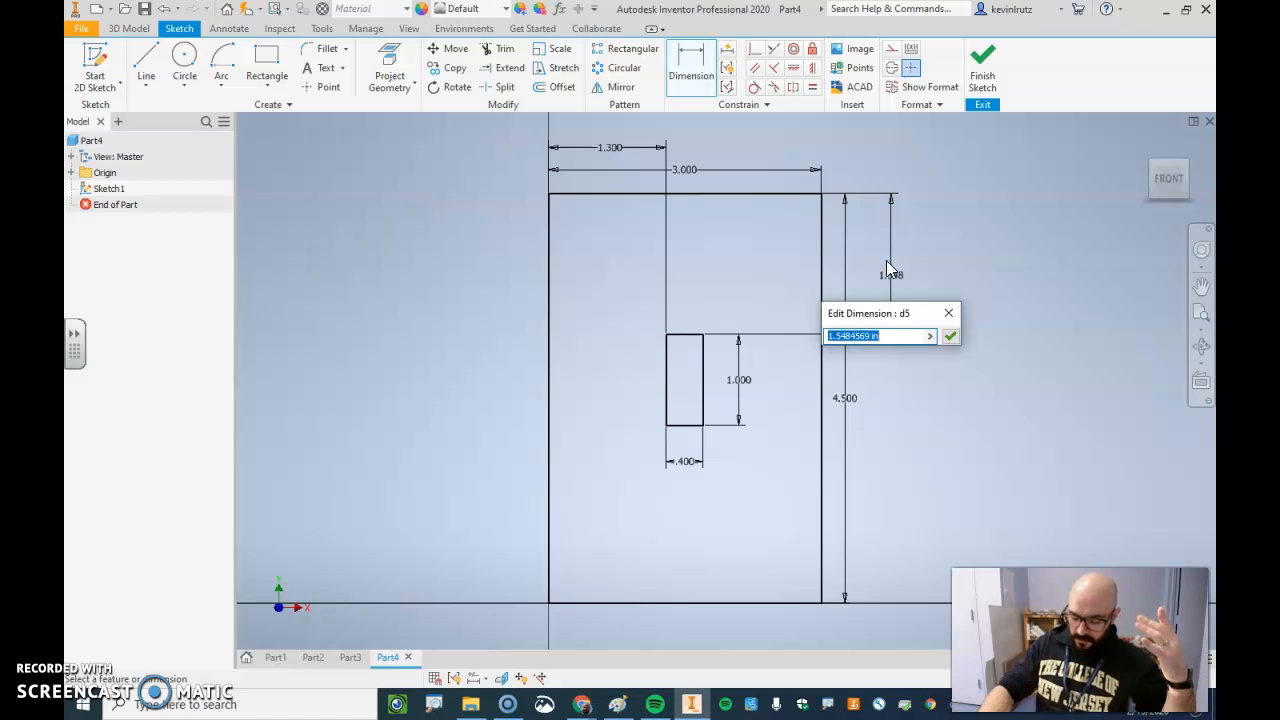
pyautogui.write('1.75')
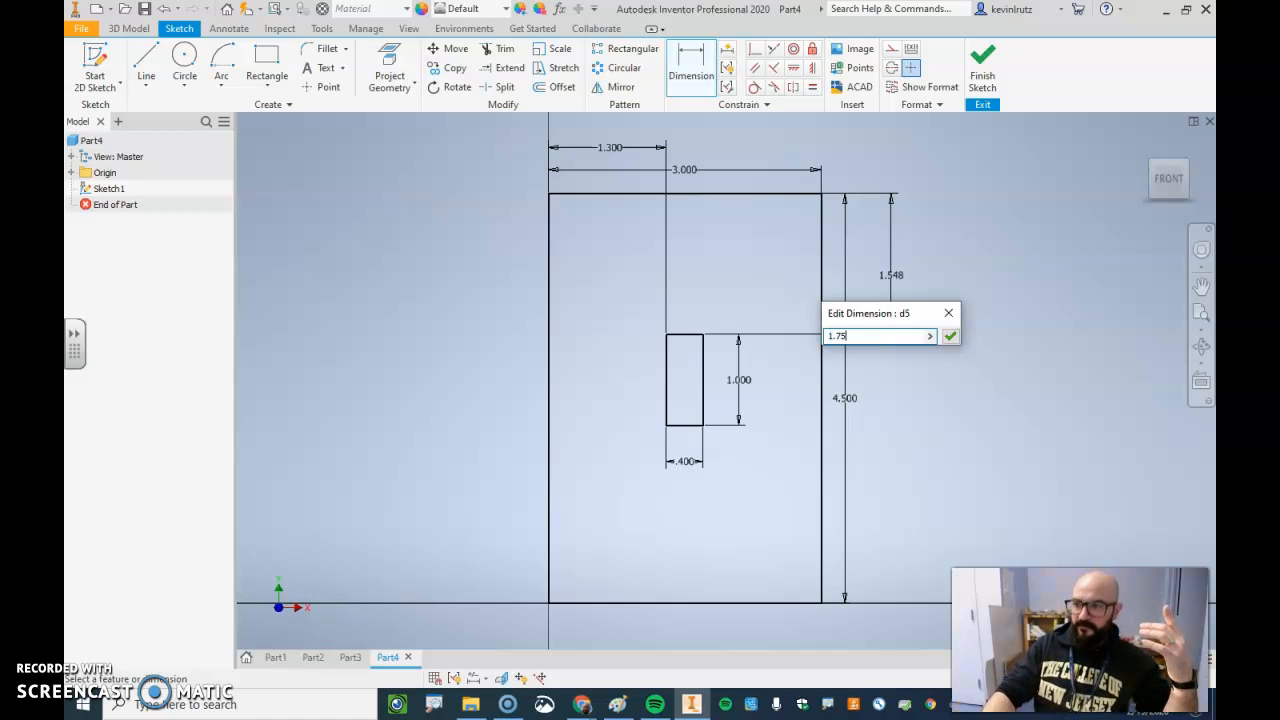
pyautogui.press('Return')
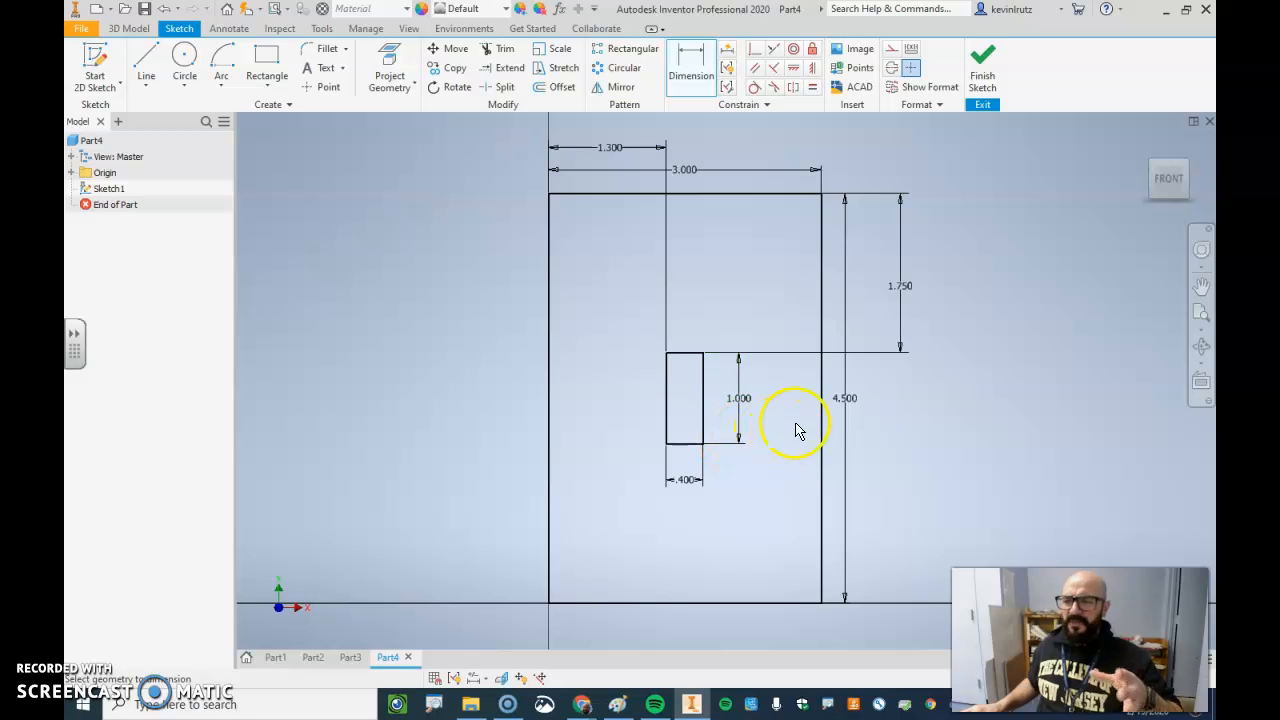
# Step: Finish the sketch and extrude the region between the large and small rectangles 0.25 in forward, in the default direction
pyautogui.click(982, 77)
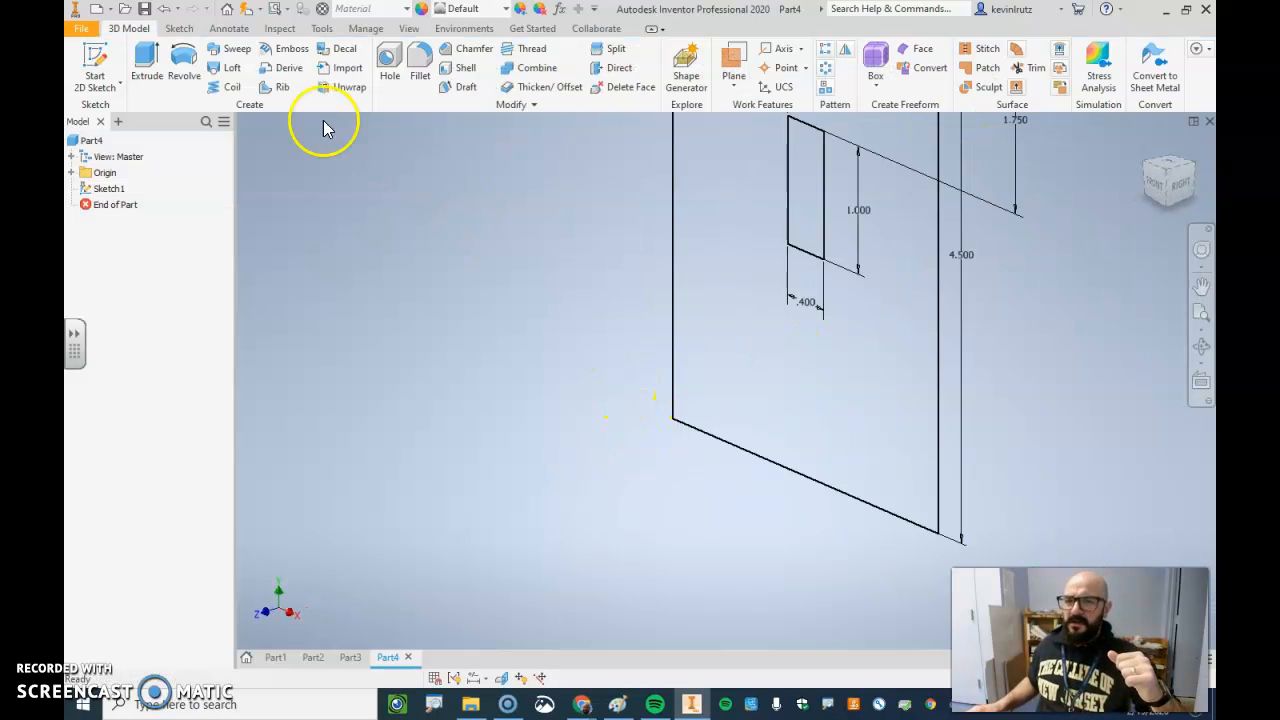
pyautogui.click(154, 70)
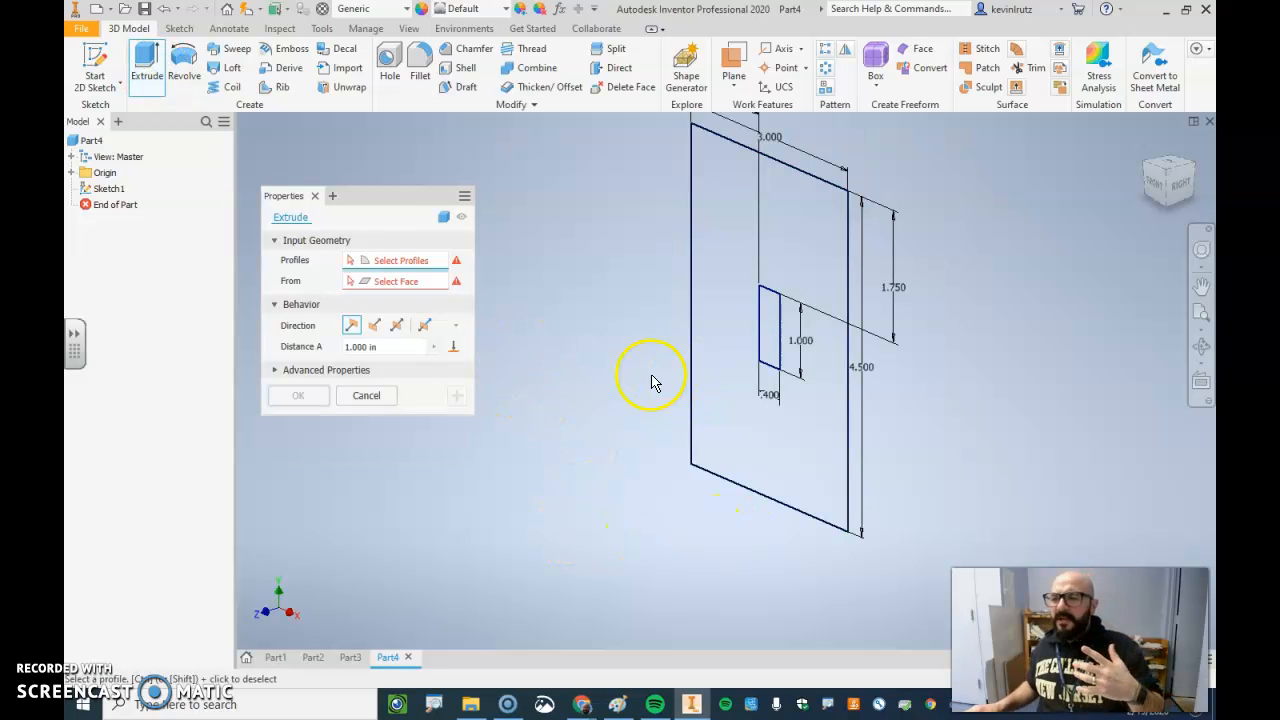
pyautogui.click(733, 330)
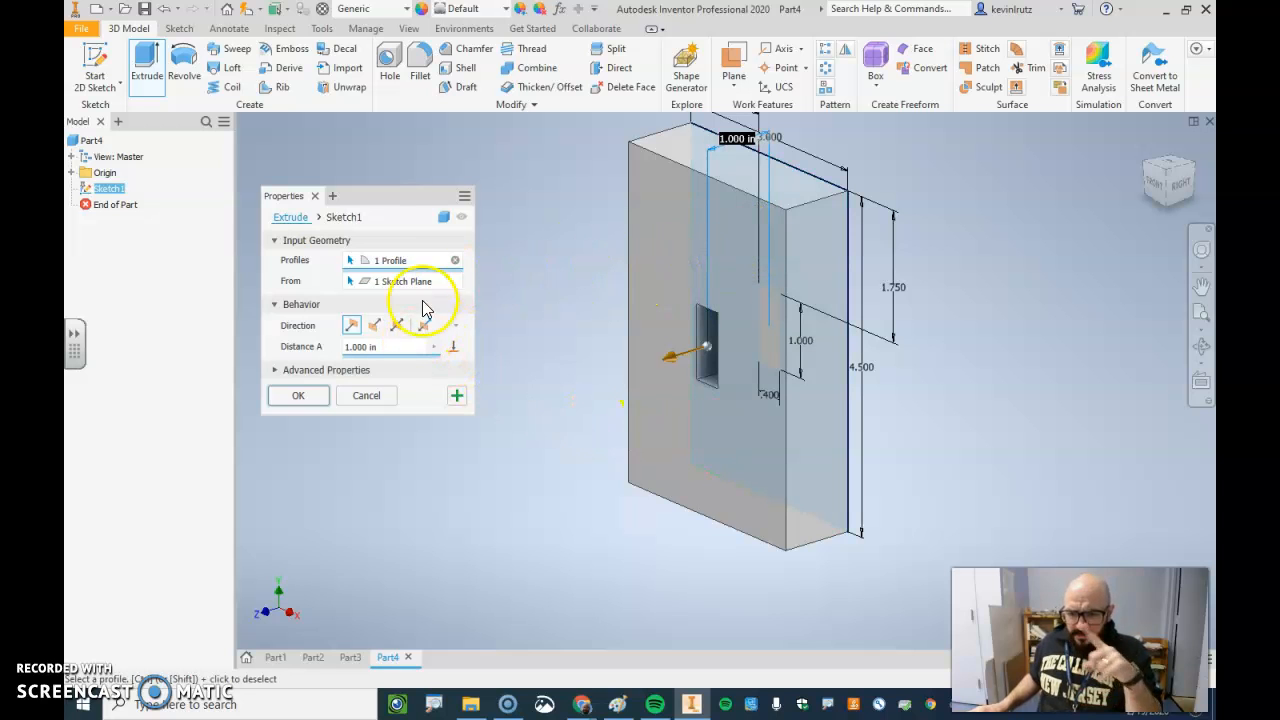
pyautogui.click(375, 332)
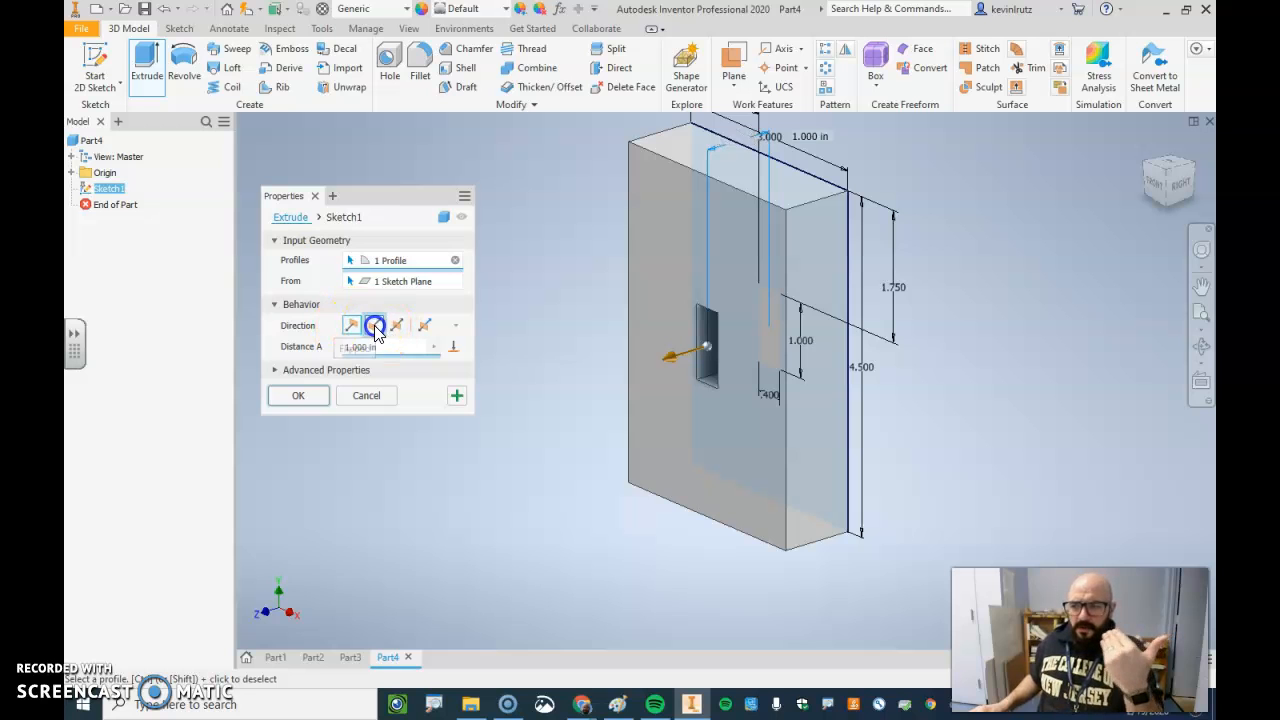
pyautogui.click(393, 330)
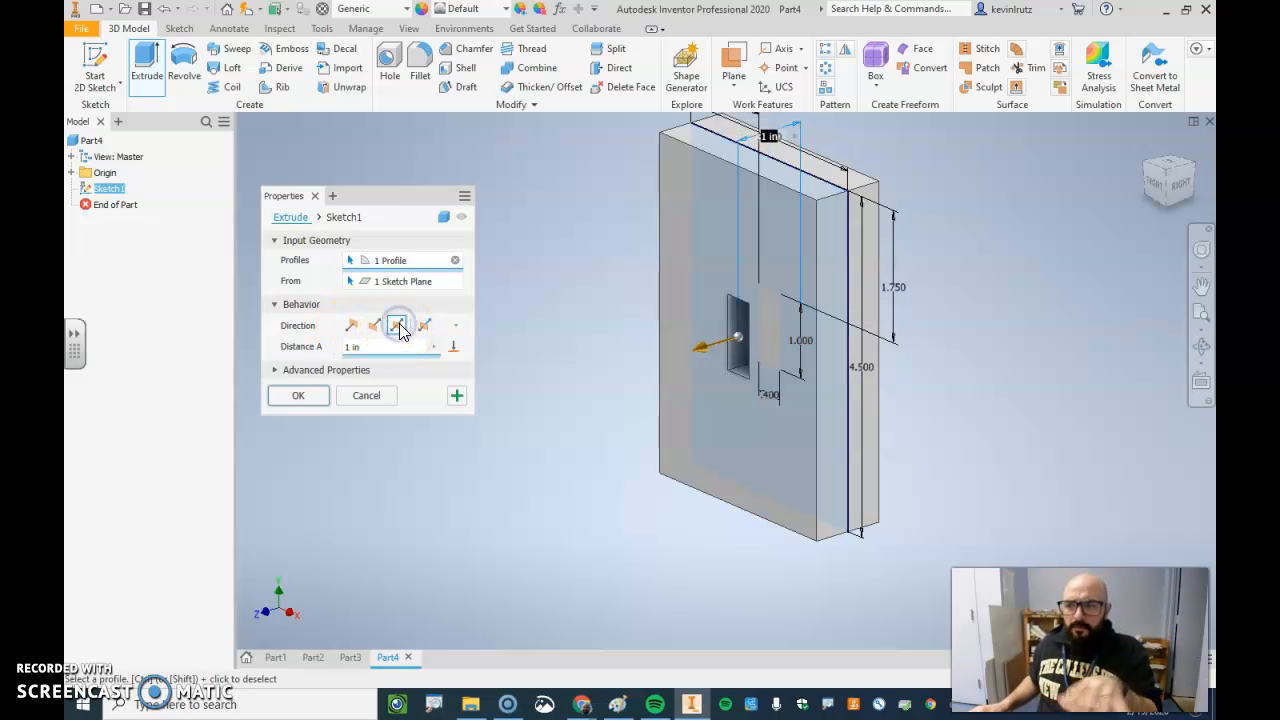
pyautogui.click(351, 325)
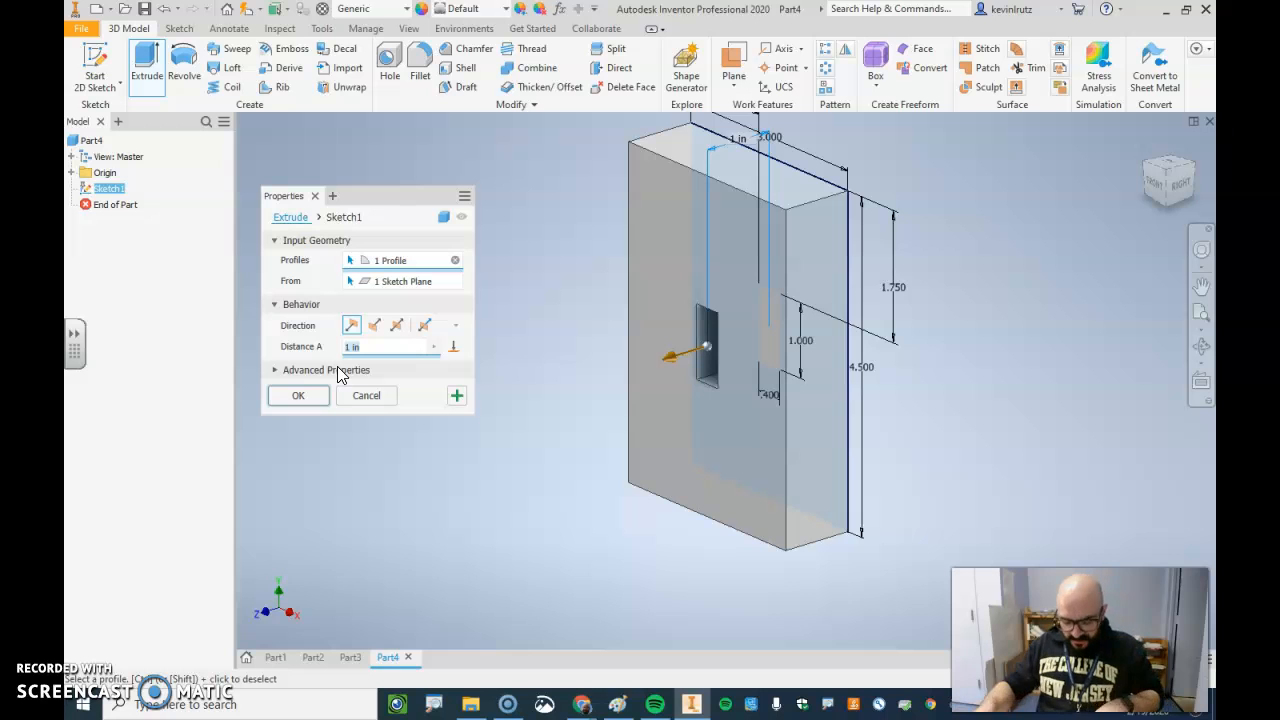
pyautogui.write('.25')
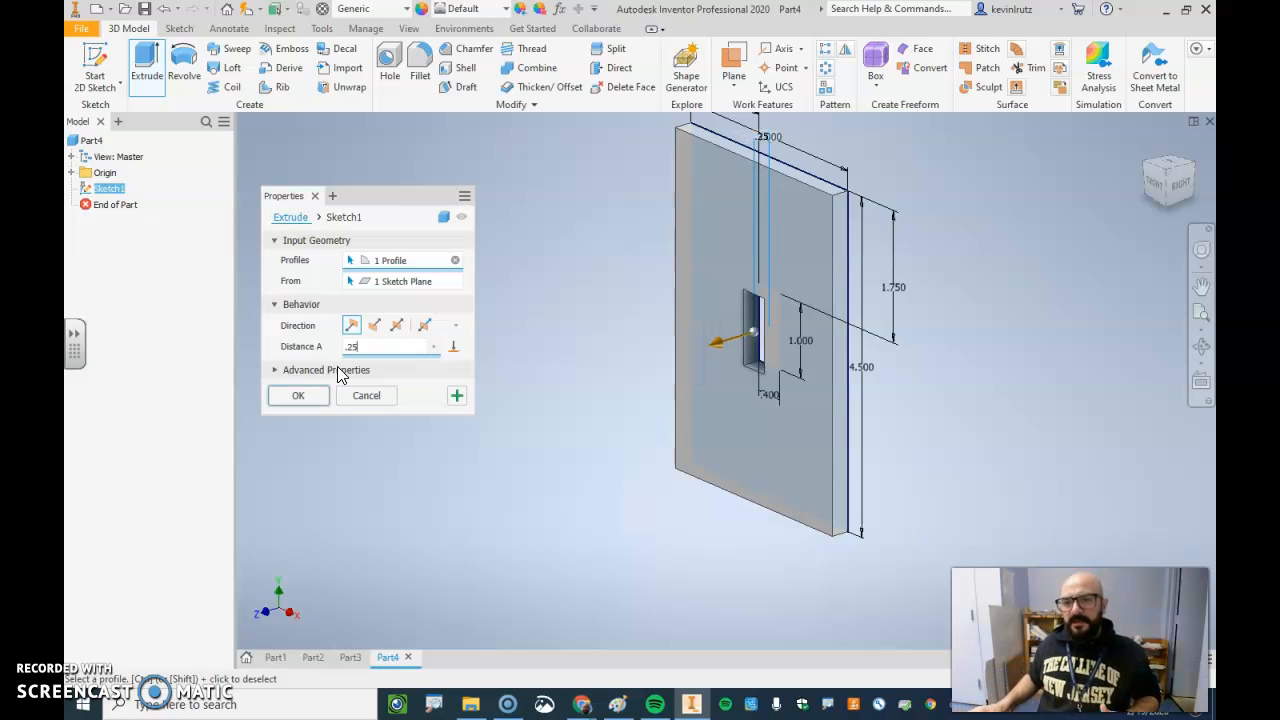
pyautogui.click(320, 400)
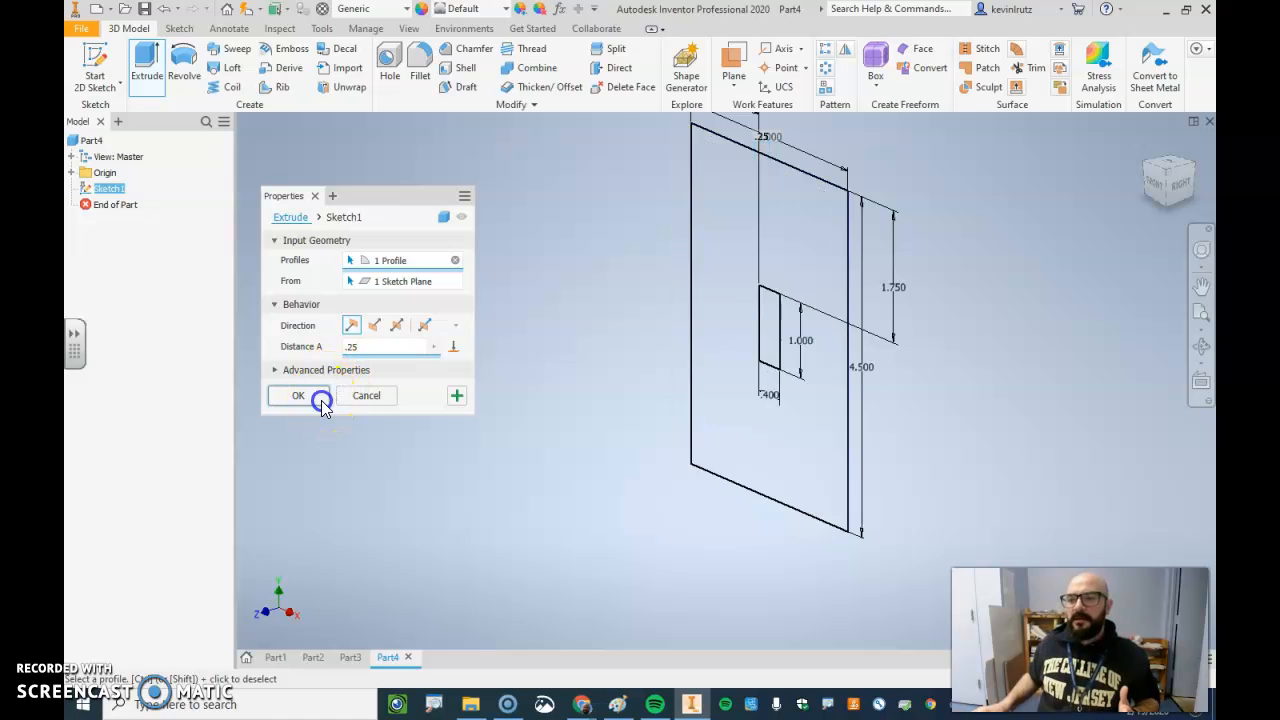
# Step: Start a sketch on the plate's front face and draw a 0.125 in diameter circle centred above the rectangular opening
pyautogui.click(95, 60)
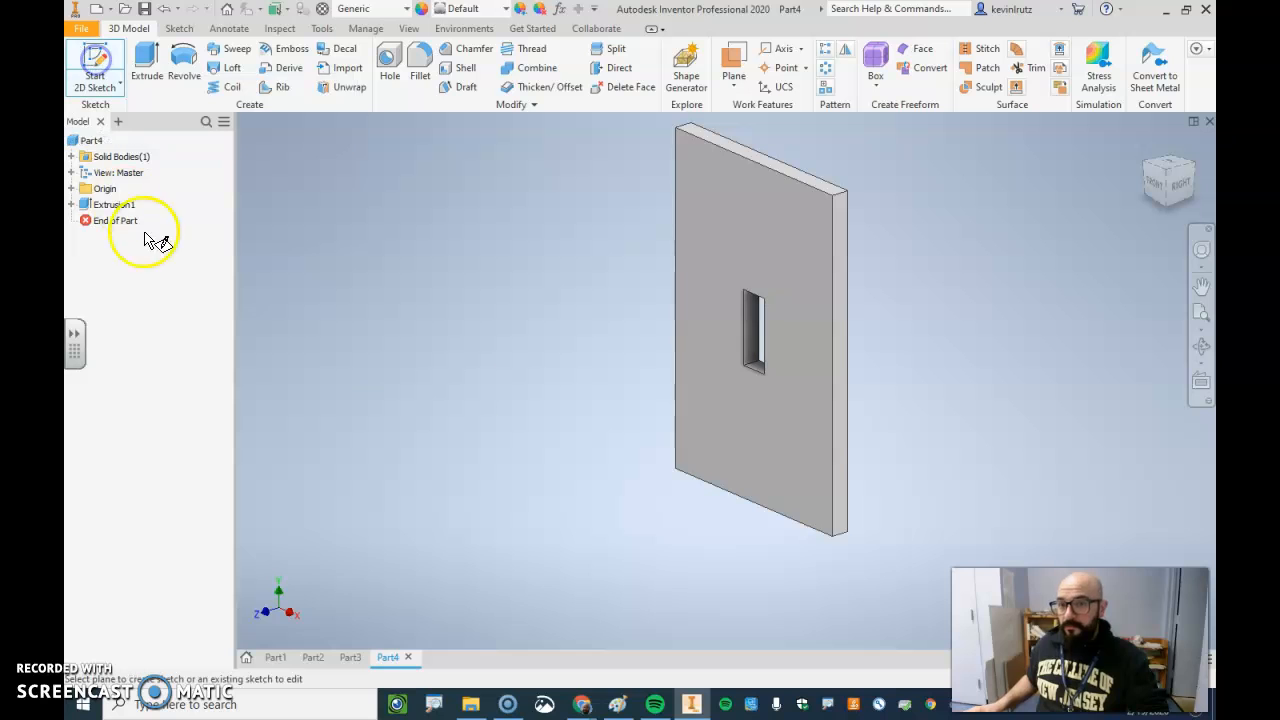
pyautogui.click(747, 243)
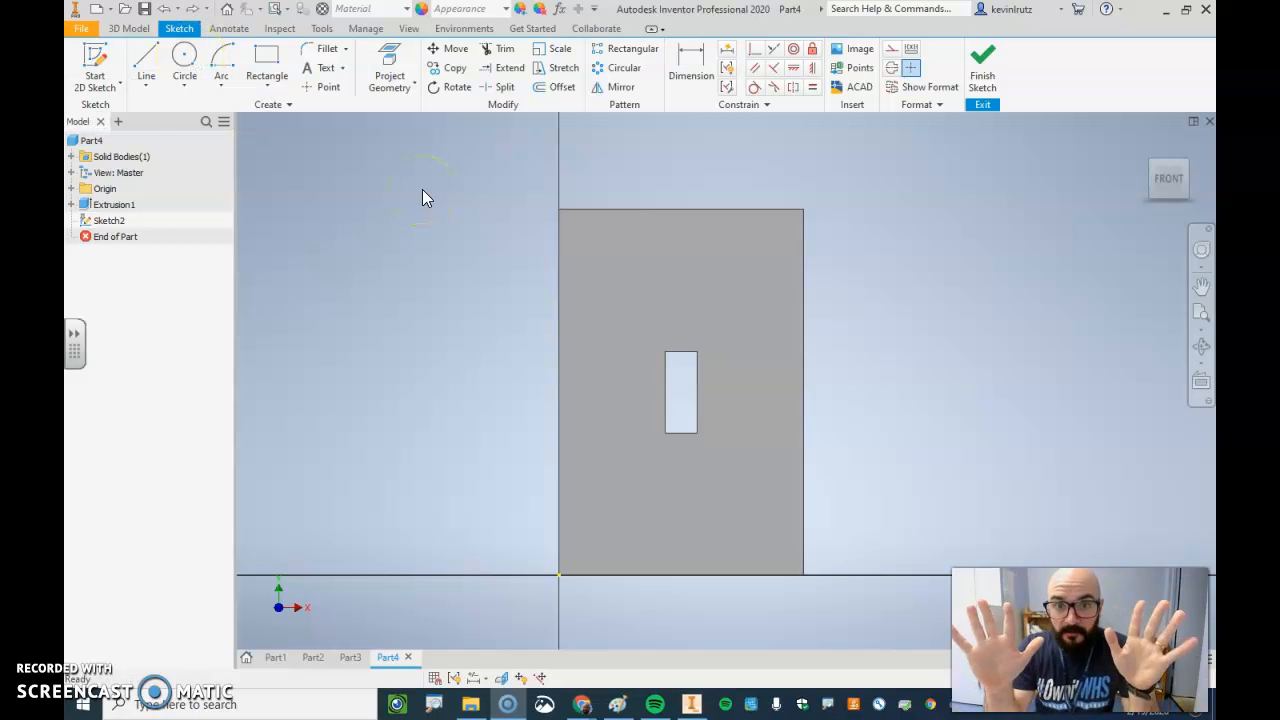
pyautogui.click(184, 84)
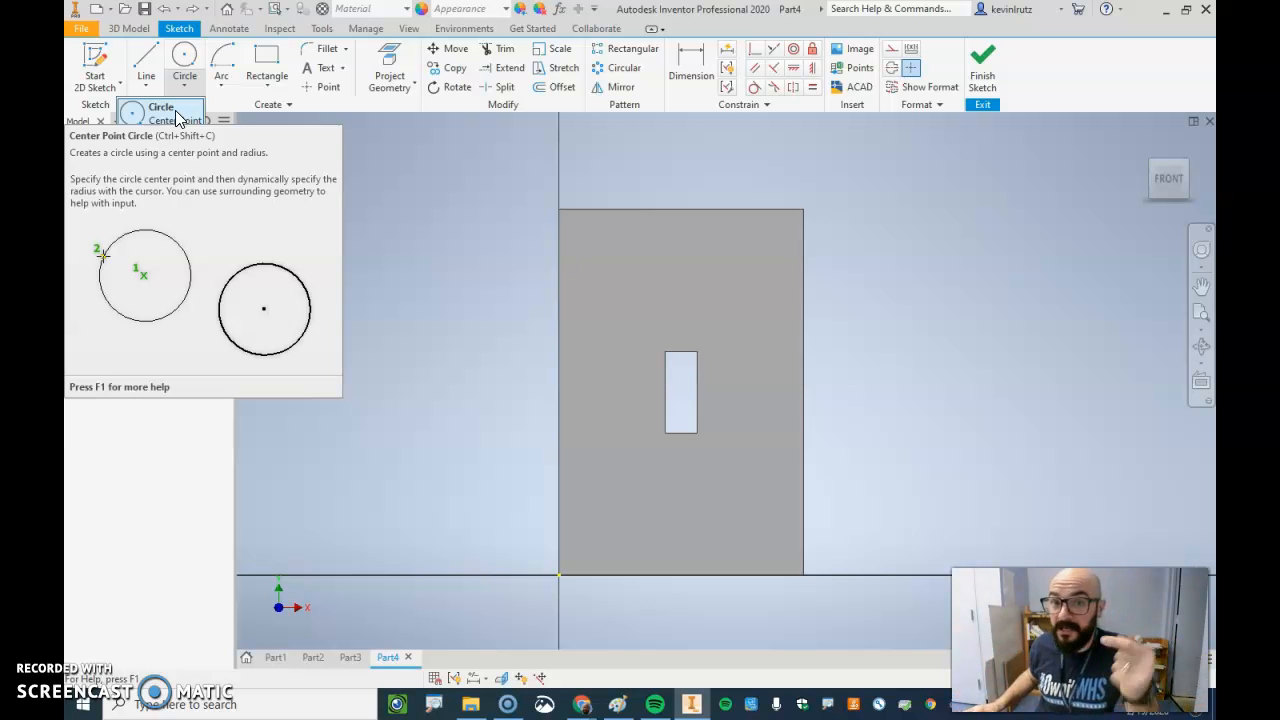
pyautogui.click(176, 118)
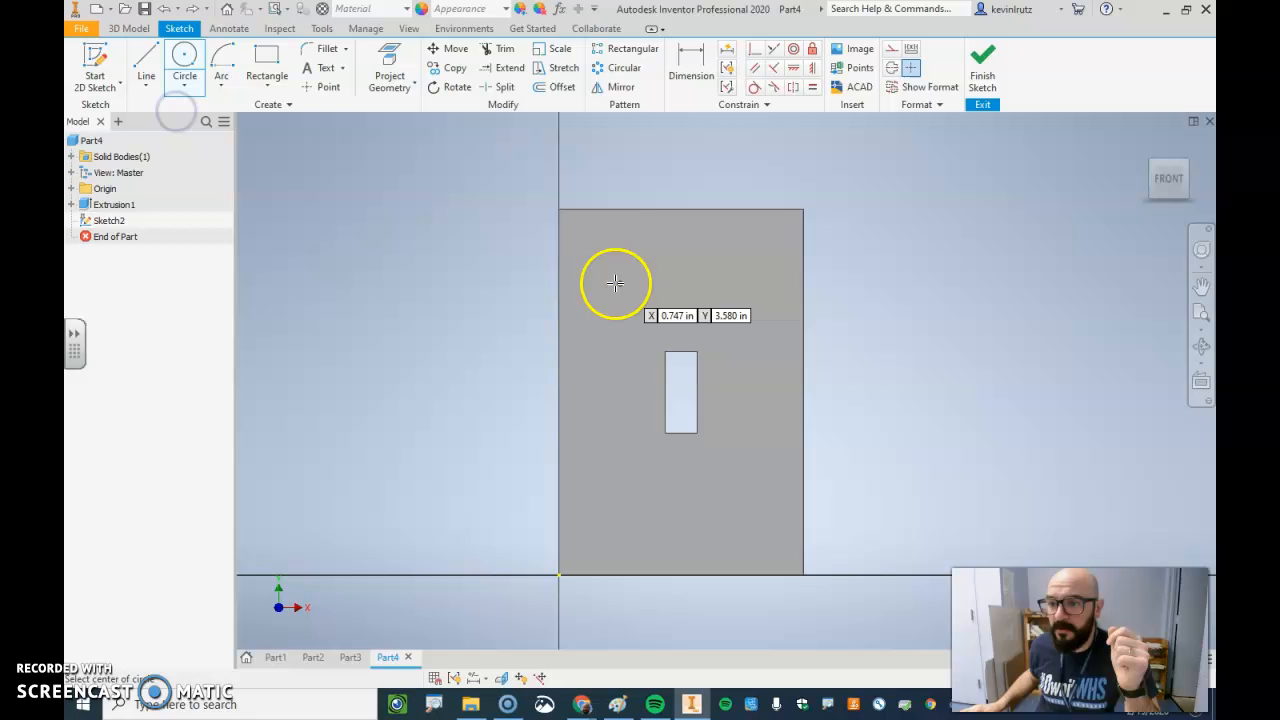
pyautogui.click(682, 290)
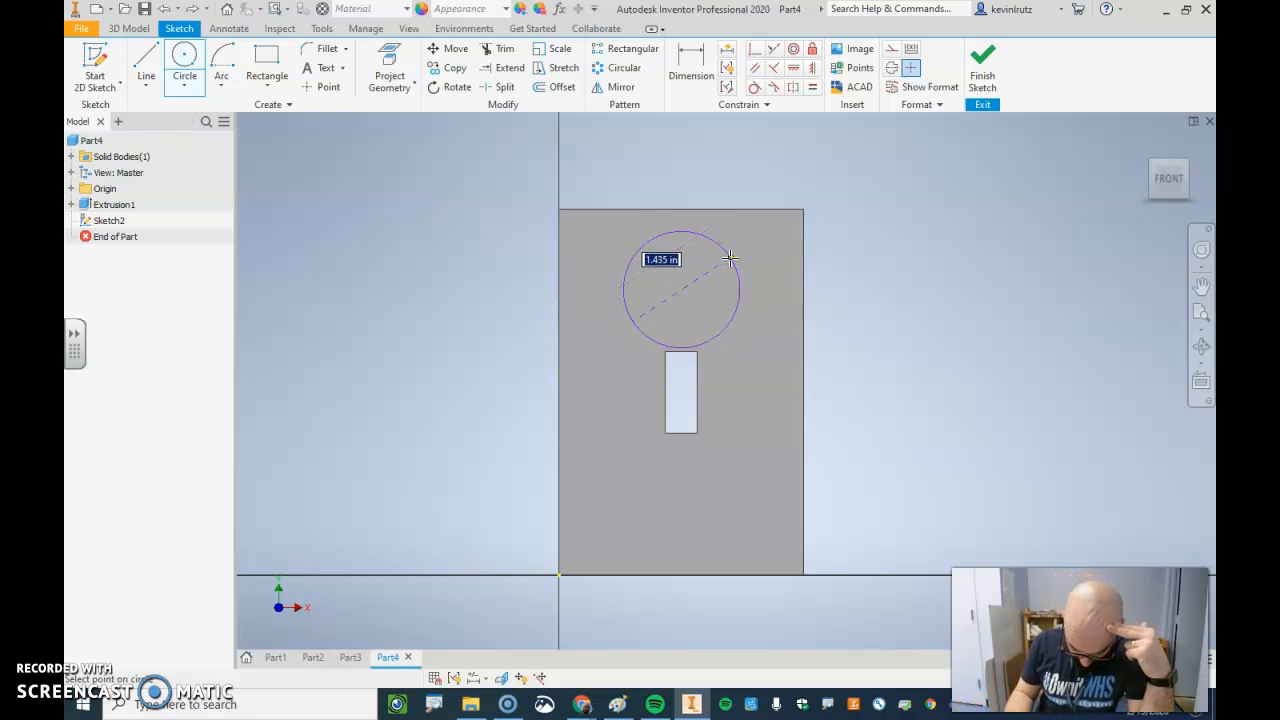
pyautogui.write('.125')
pyautogui.press('Return')
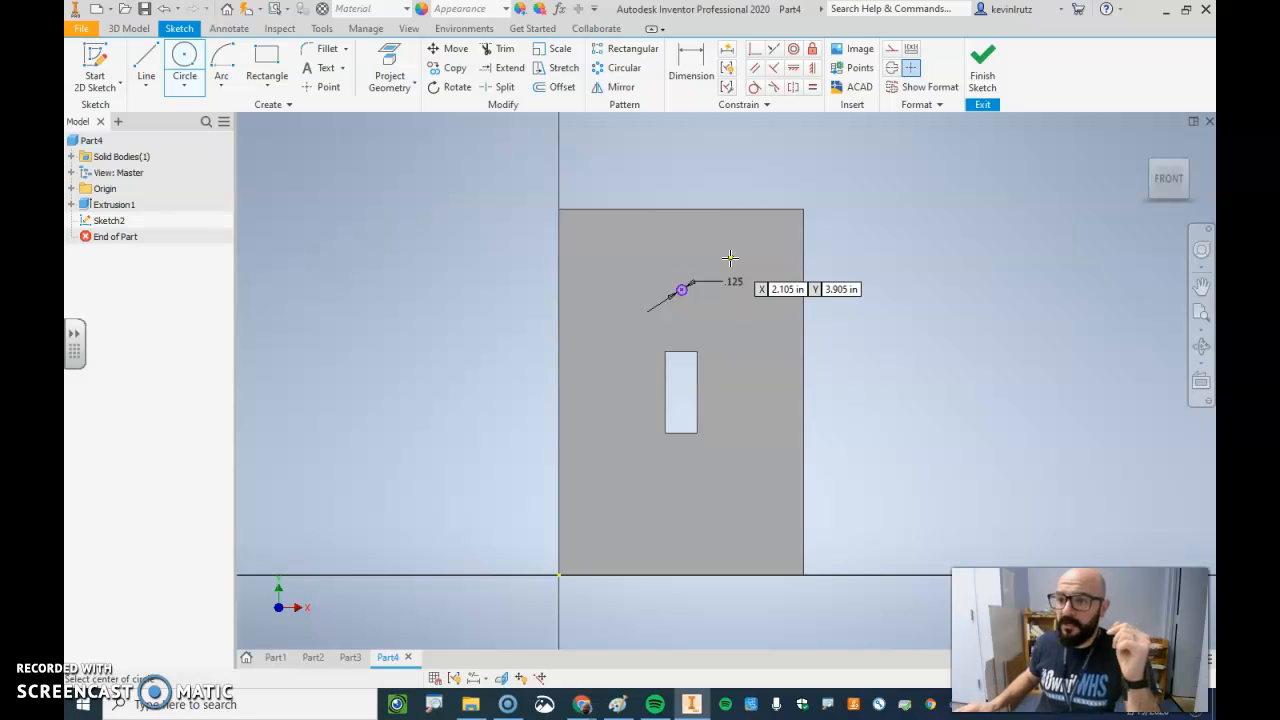
# Step: Draw a second 0.125 in diameter circle centred below the rectangular opening
pyautogui.click(681, 509)
pyautogui.write('.125')
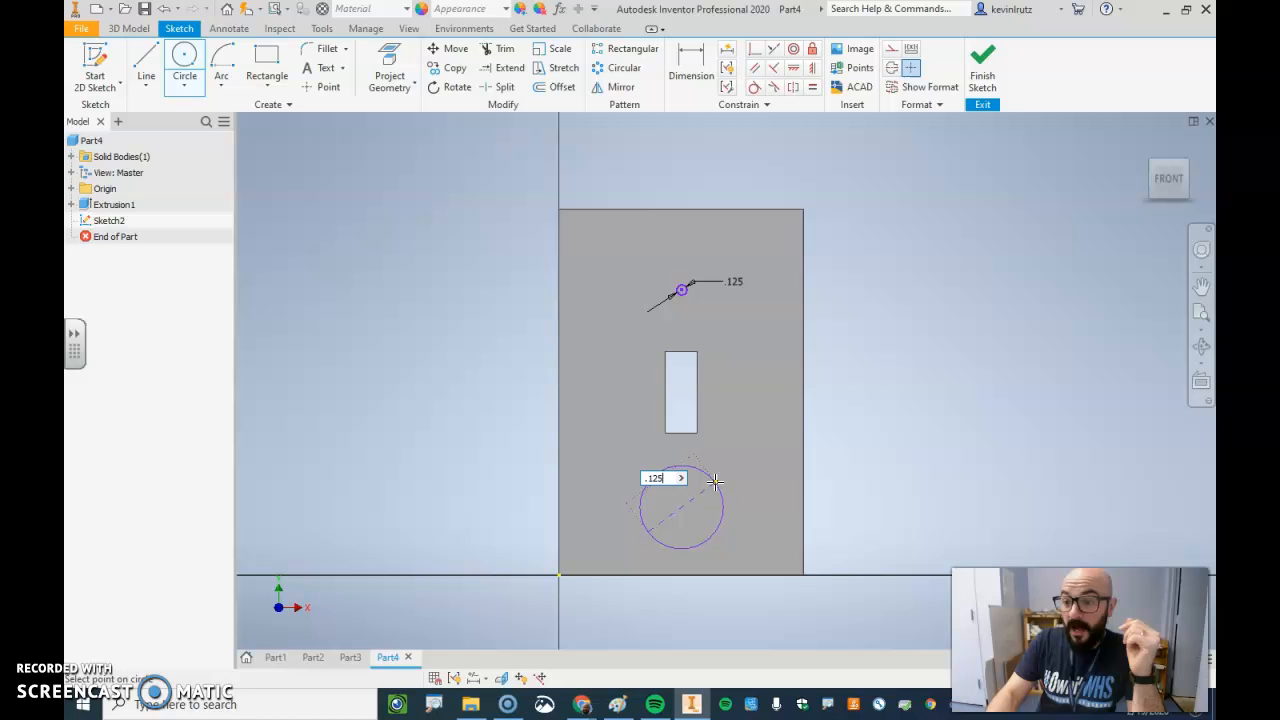
pyautogui.press('Return')
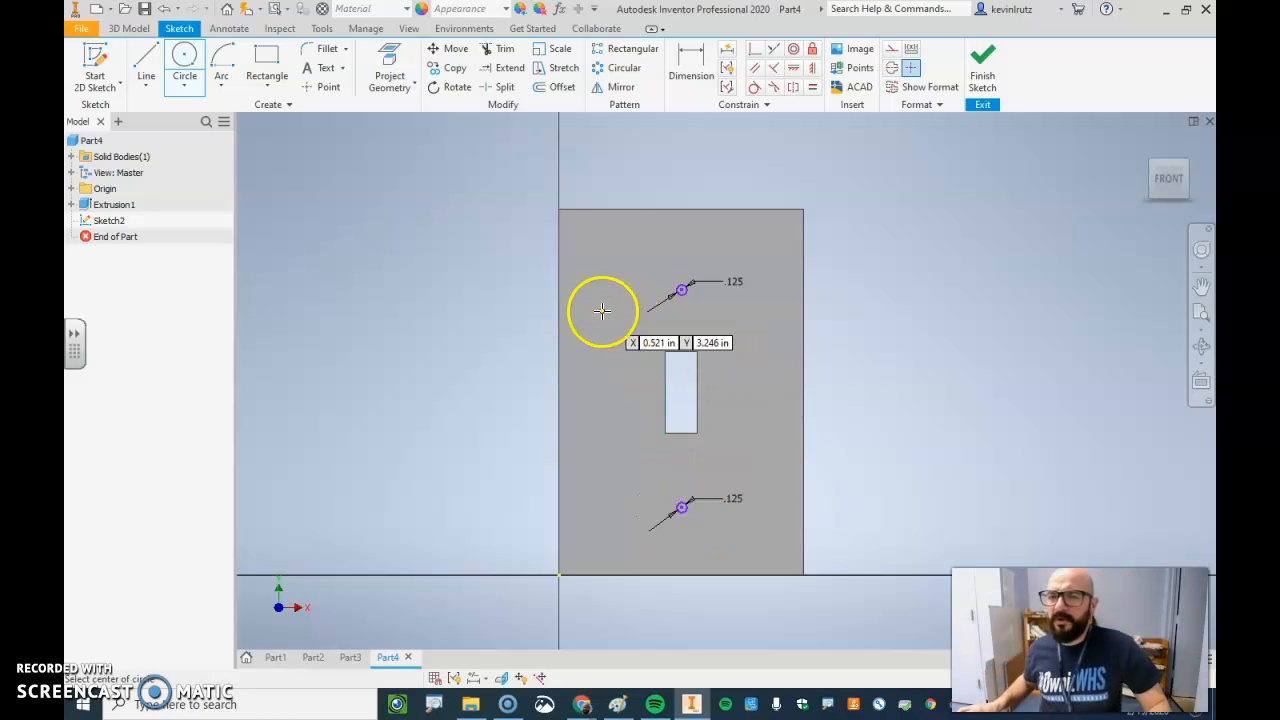
# Step: Dimension the upper circle's centre 1.5 in from the plate's left edge, placing the dimension above the plate
pyautogui.click(691, 62)
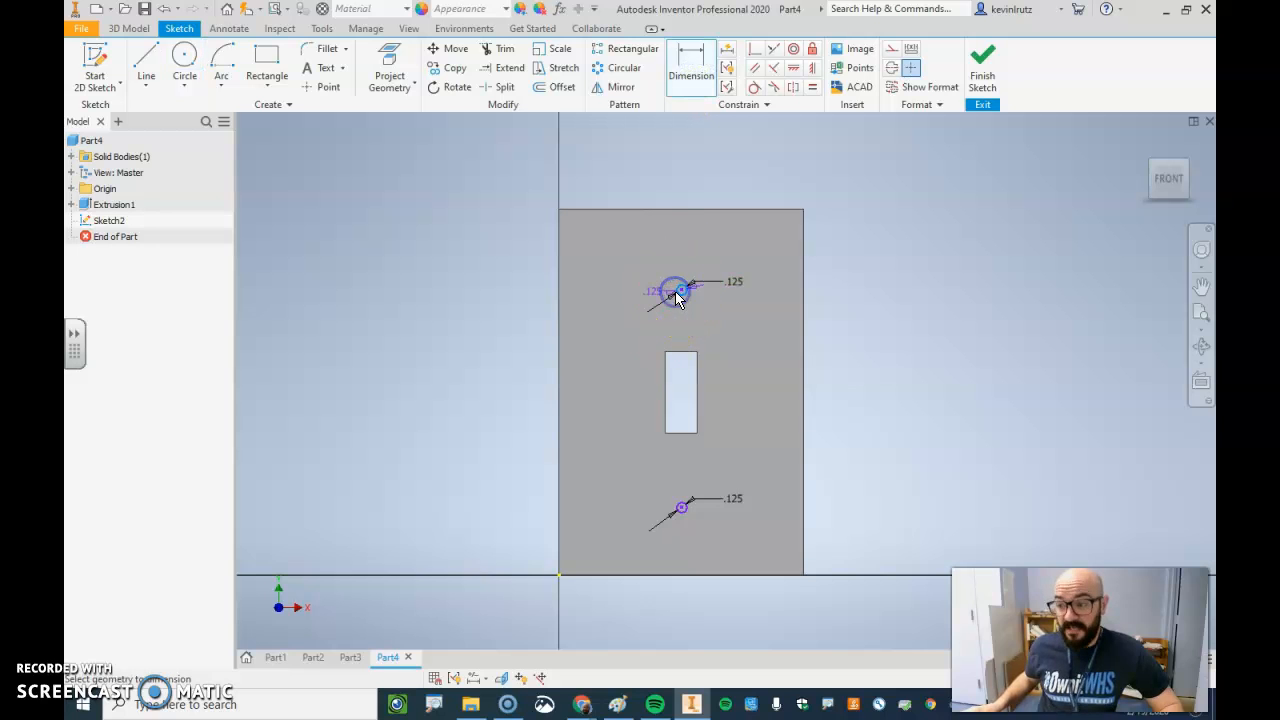
pyautogui.click(561, 293)
pyautogui.click(624, 159)
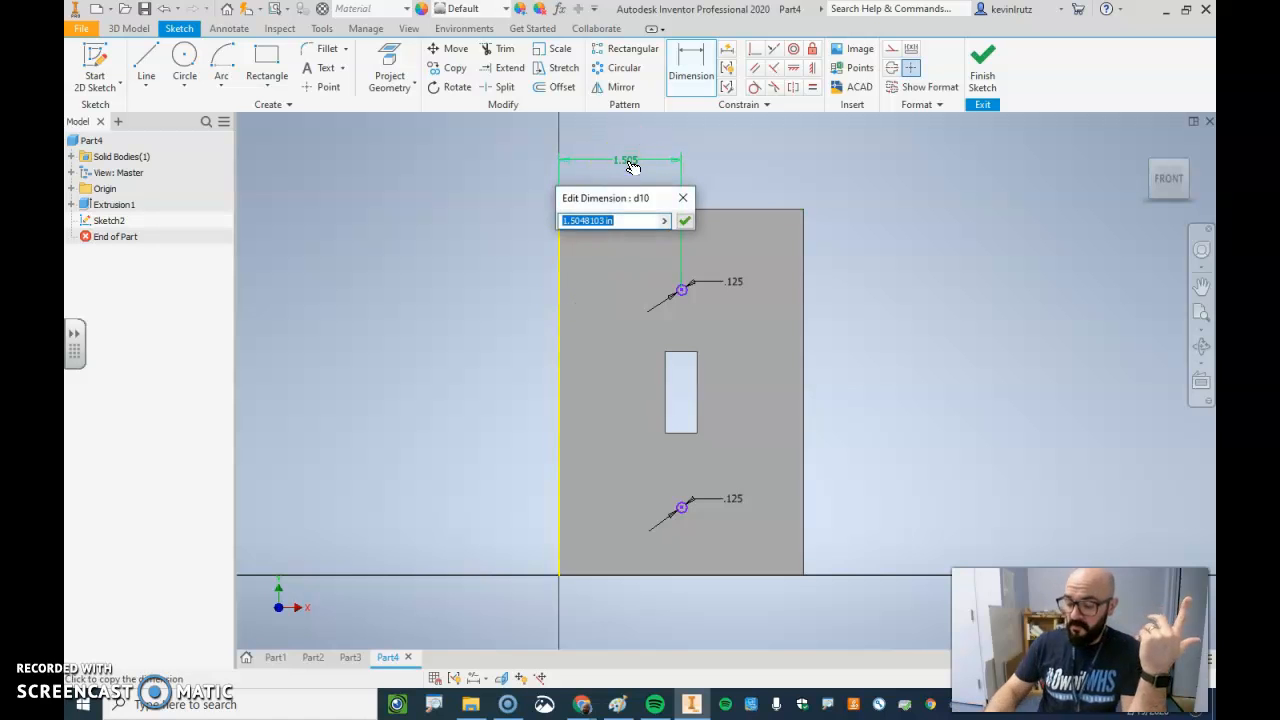
pyautogui.write('1.5')
pyautogui.press('Return')
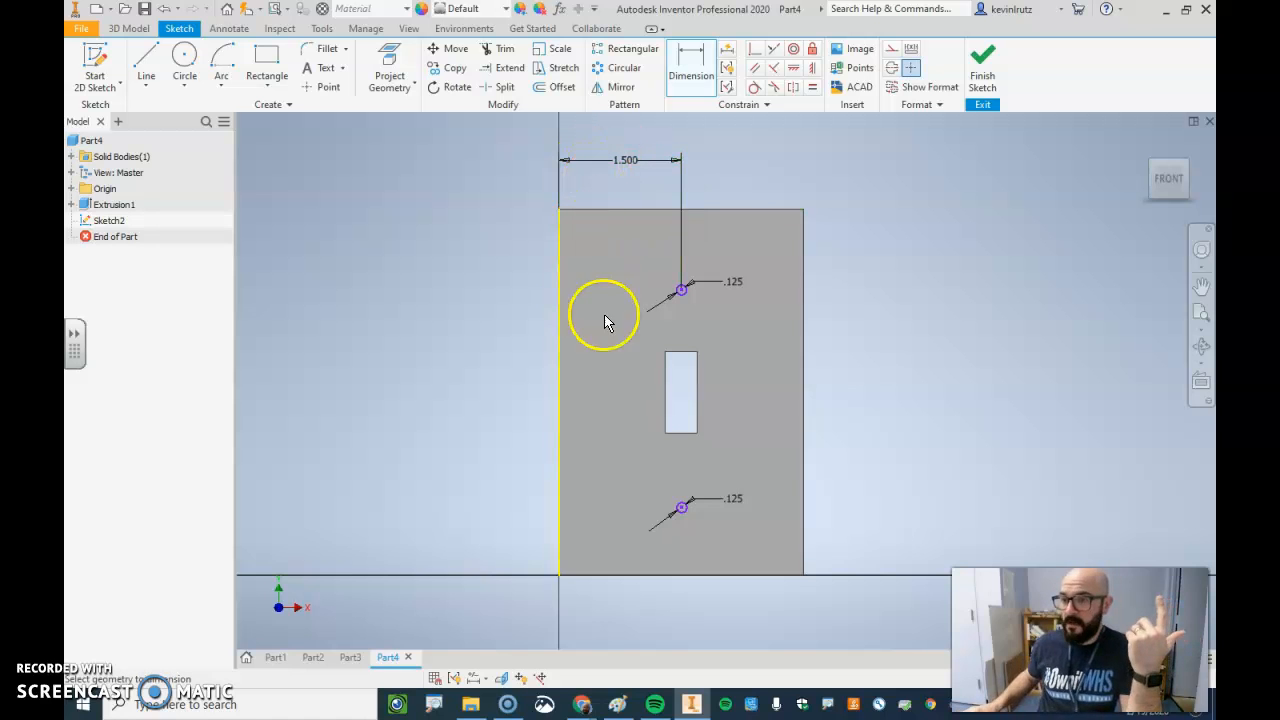
# Step: Dimension the lower circle's centre 1.5 in from the plate's left edge, placing the dimension below the plate
pyautogui.click(679, 502)
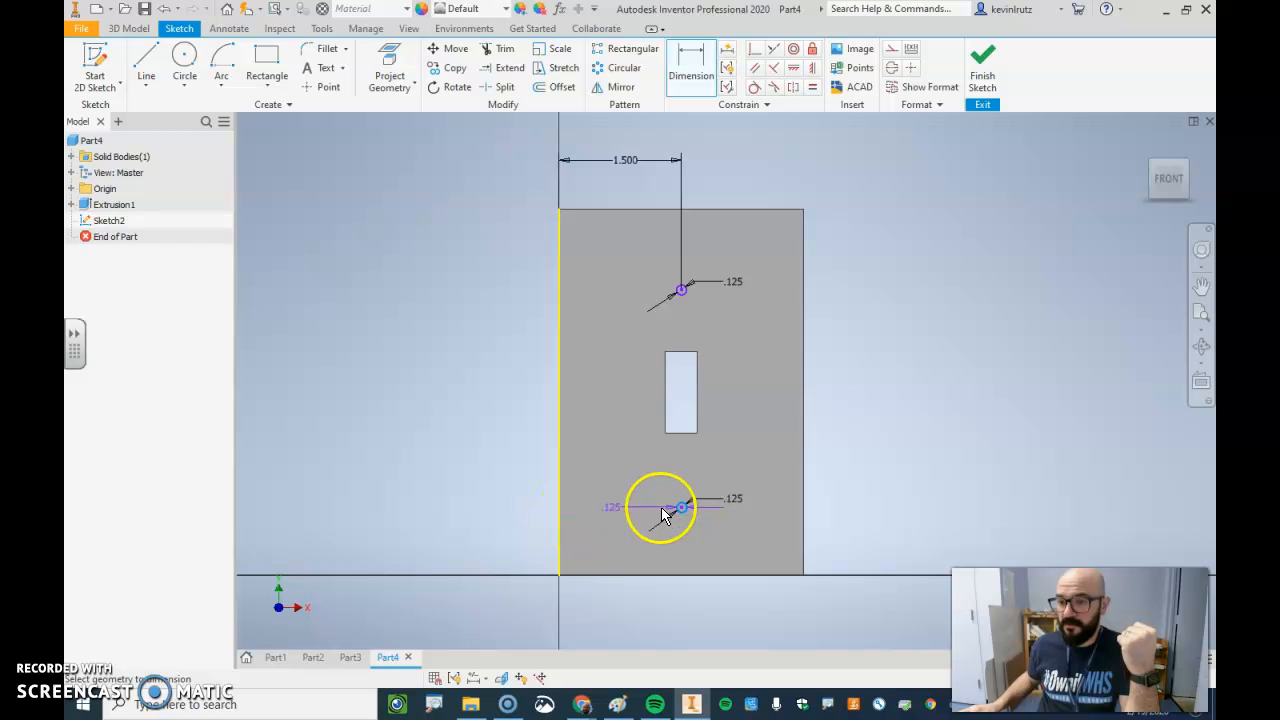
pyautogui.click(560, 510)
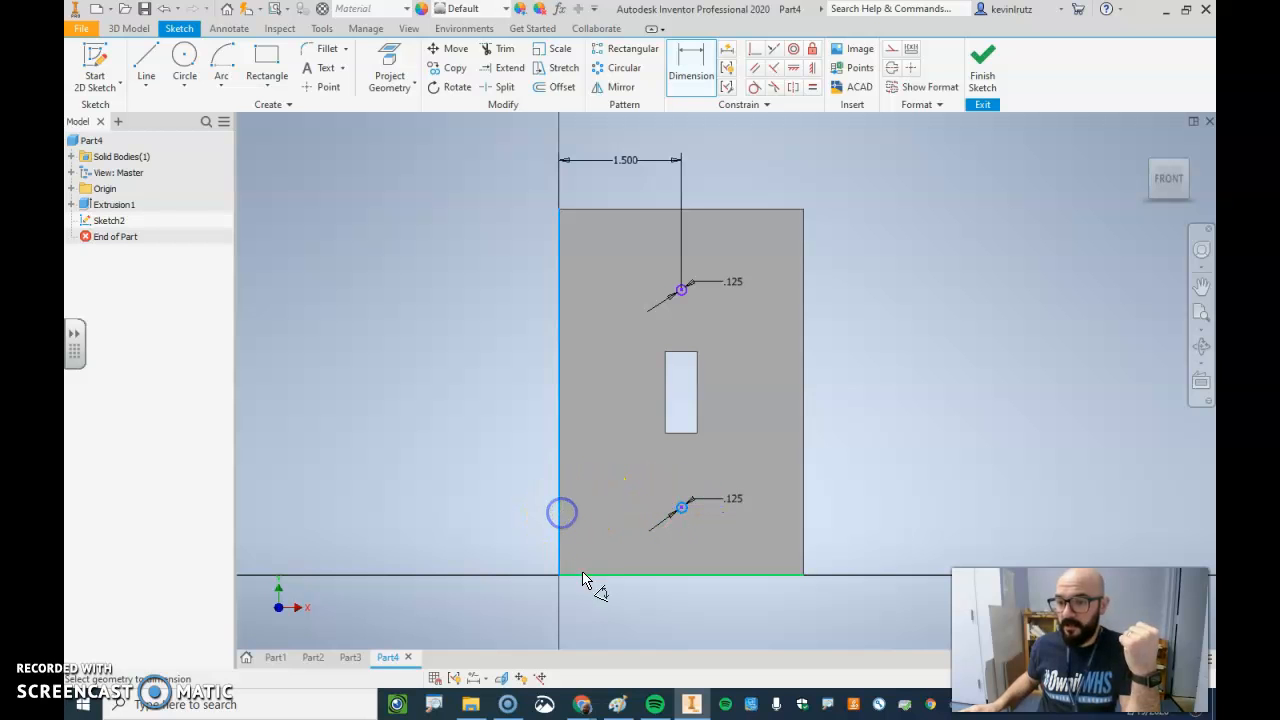
pyautogui.click(606, 612)
pyautogui.write('1.')
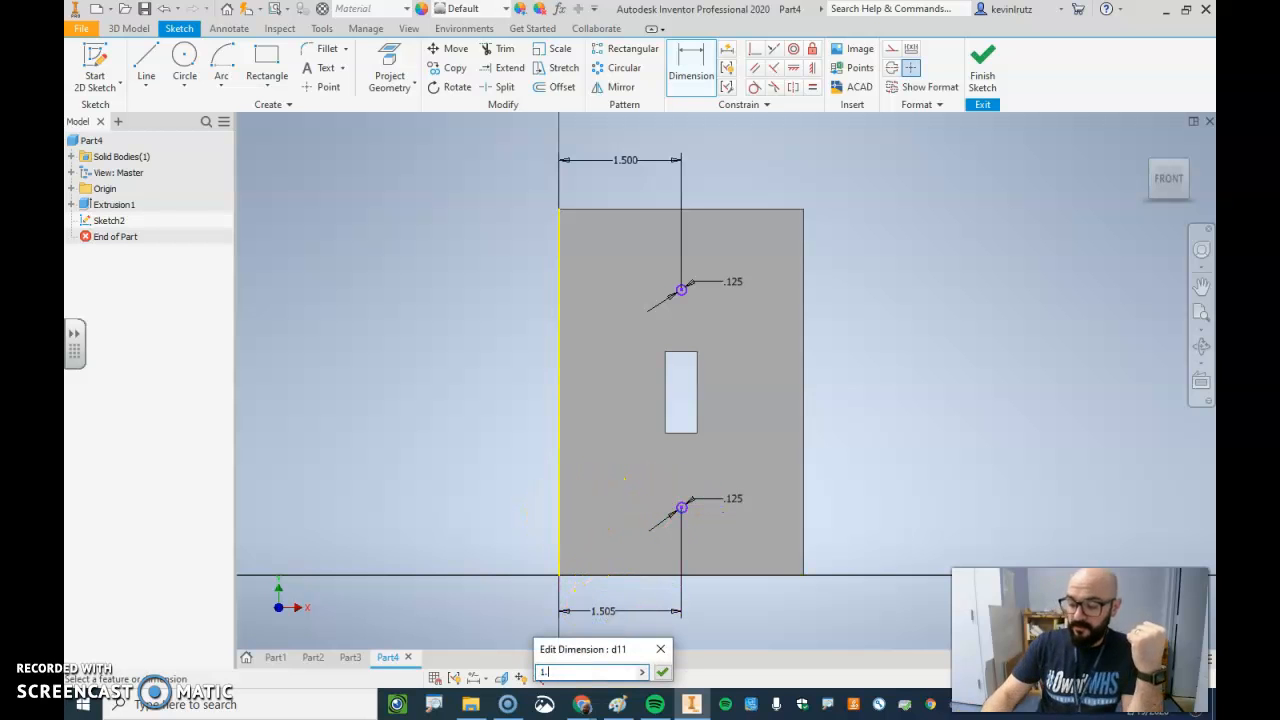
pyautogui.write('5')
pyautogui.press('Return')
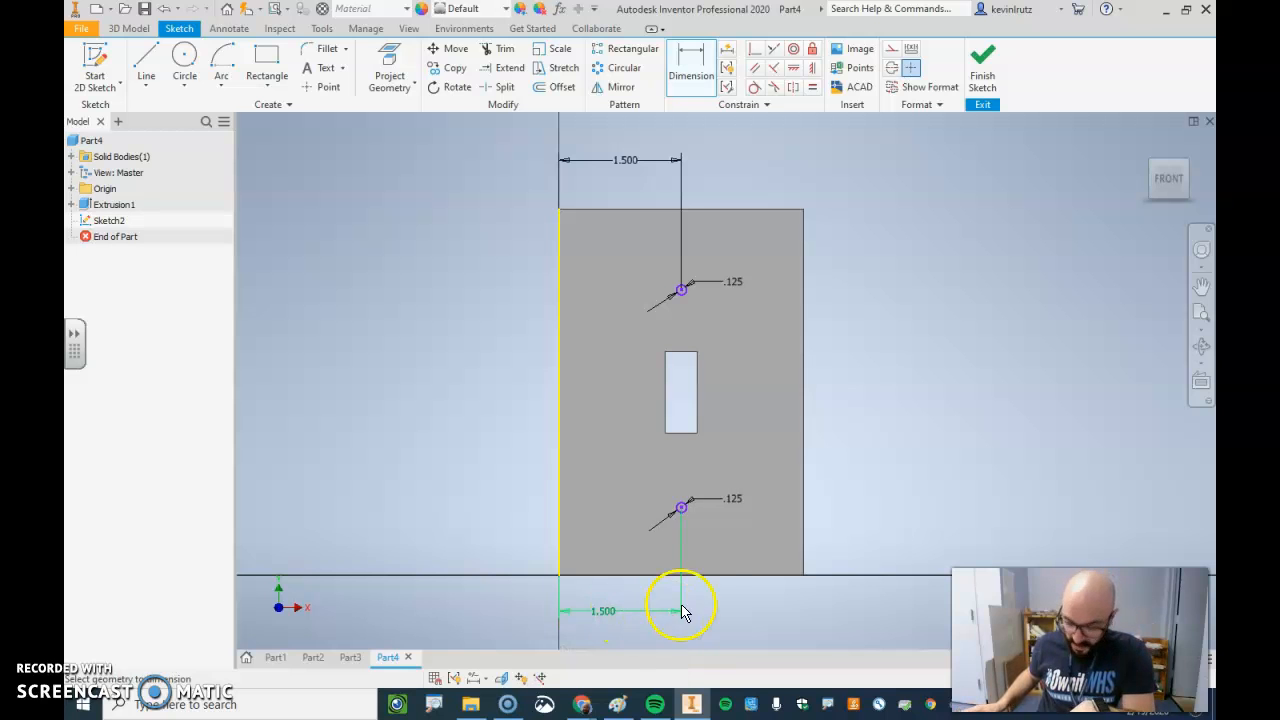
# Step: Dimension the upper circle's centre 1 in below the plate's top edge, placing the dimension beside the plate
pyautogui.click(688, 286)
pyautogui.click(691, 210)
pyautogui.click(838, 255)
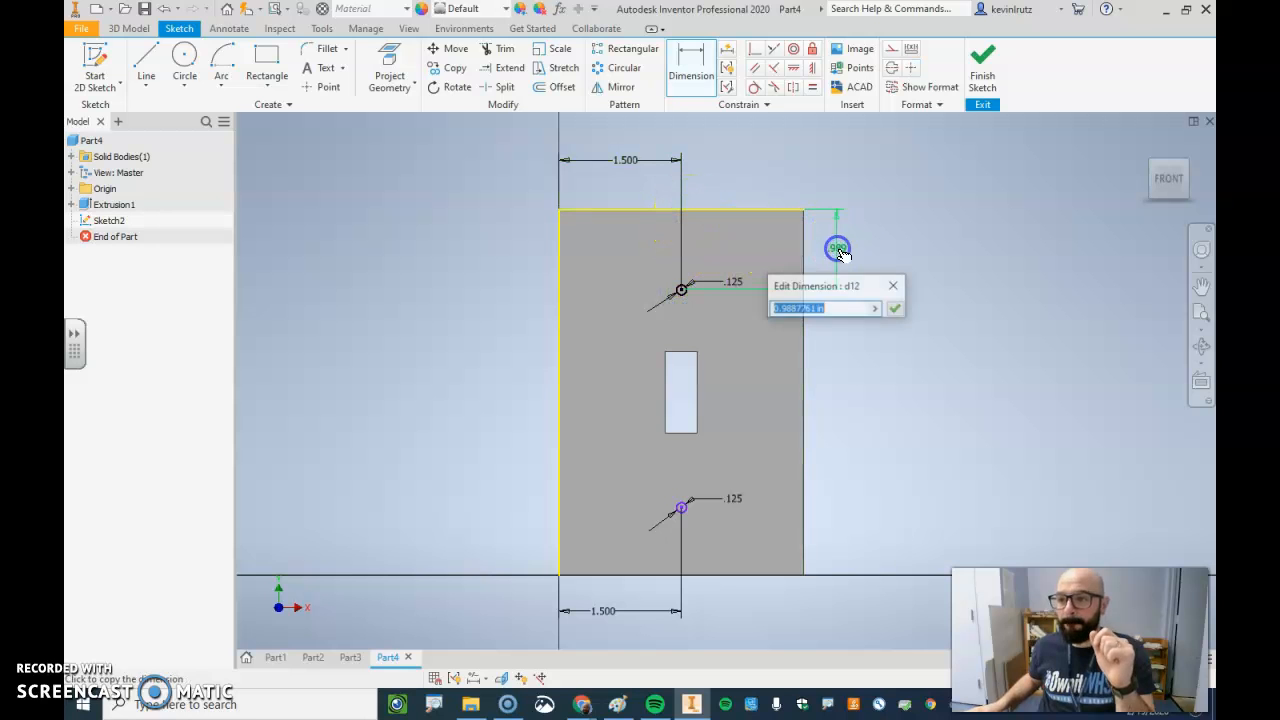
pyautogui.write('1')
pyautogui.press('Return')
pyautogui.click(903, 229)
# Step: Dimension the lower circle's centre 1 in above the plate's bottom edge, placing the dimension beside the plate
pyautogui.click(683, 513)
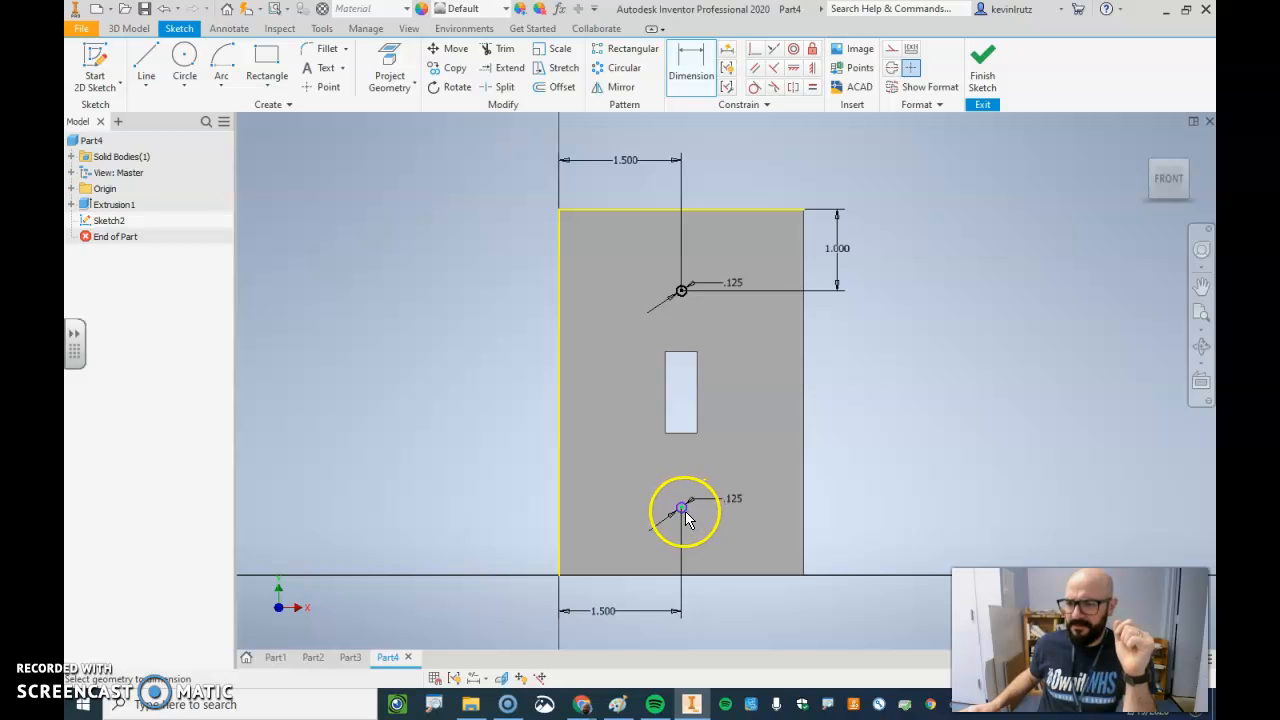
pyautogui.click(698, 575)
pyautogui.click(858, 527)
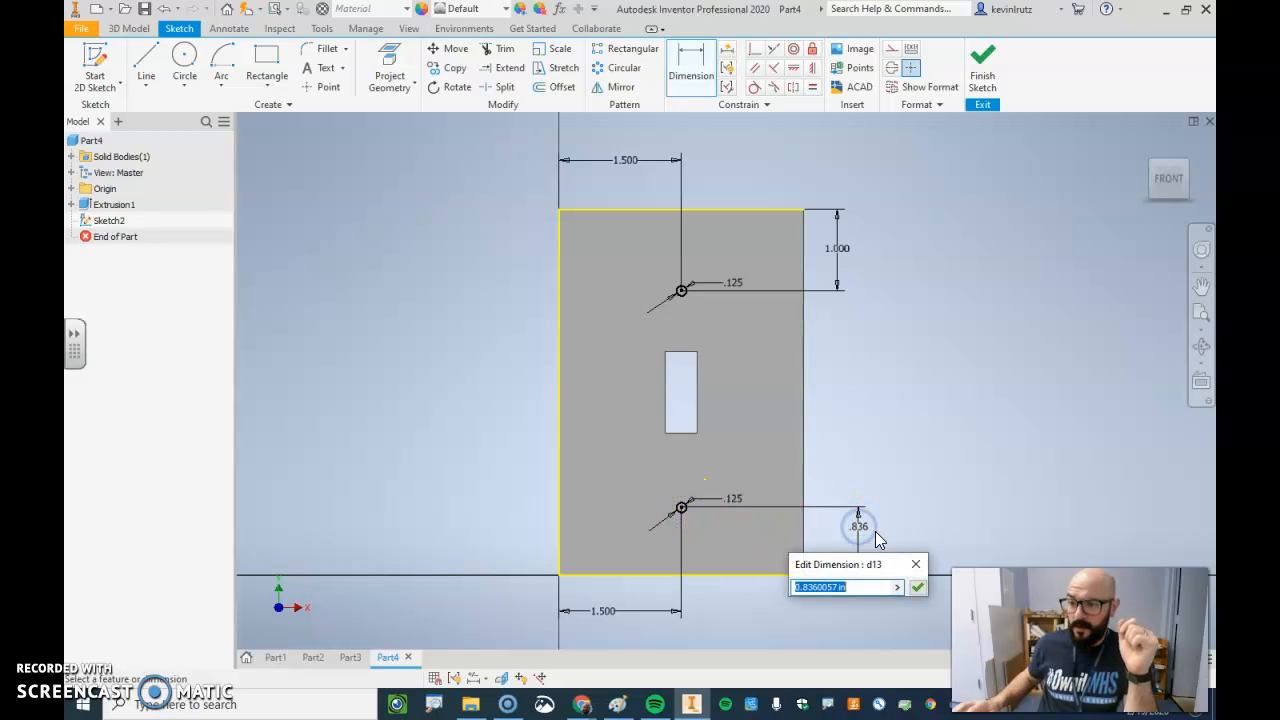
pyautogui.write('1')
pyautogui.press('Return')
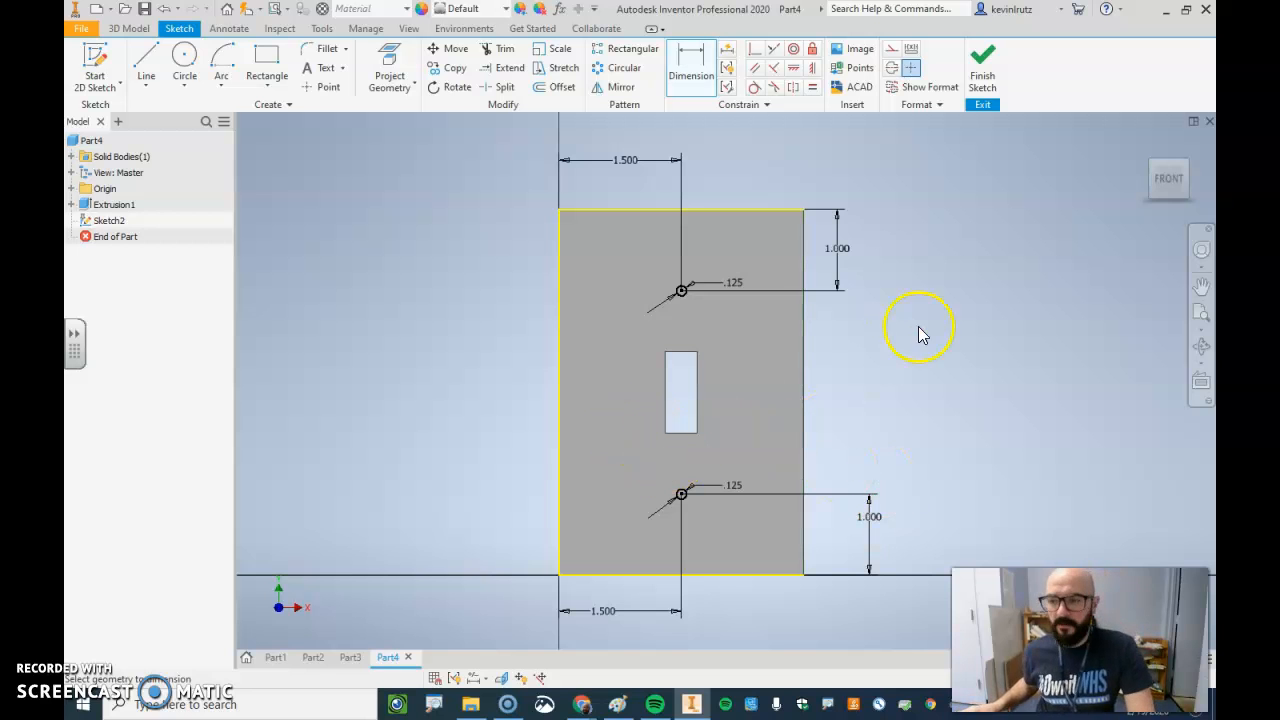
# Step: Finish the sketch and extrude both circles 0.25 in as a cut in the flipped direction, through the plate
pyautogui.click(985, 95)
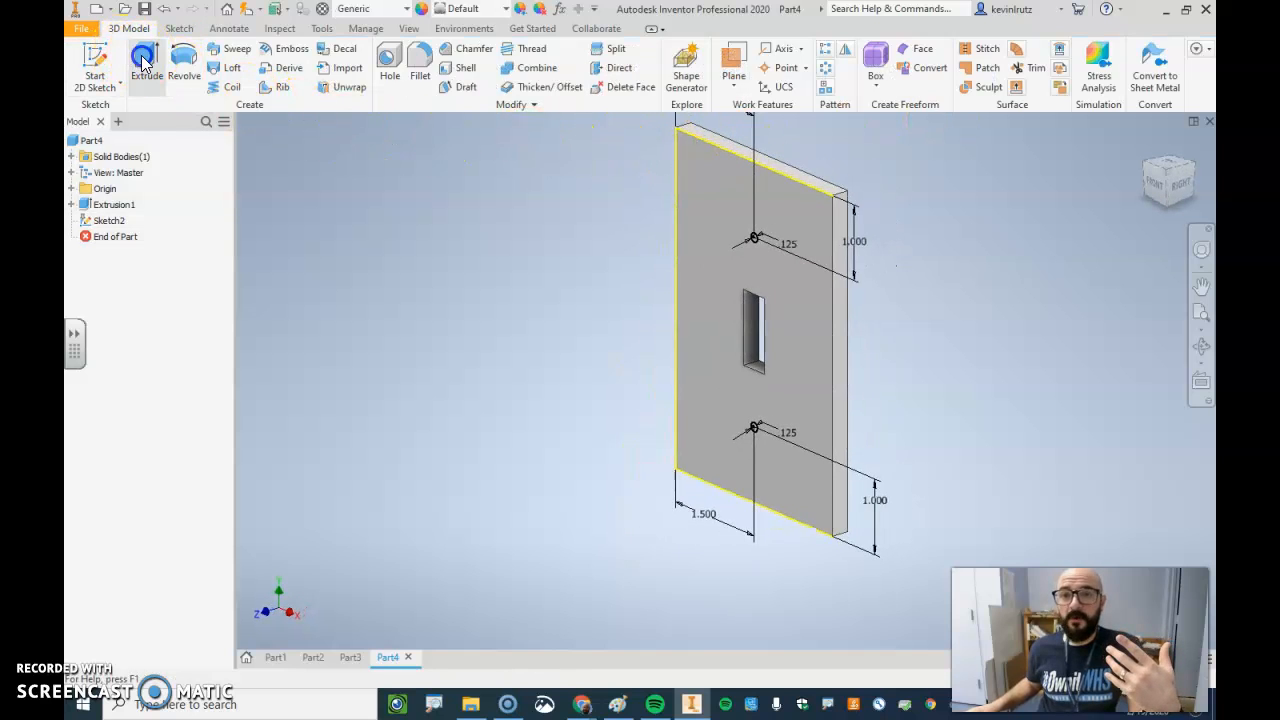
pyautogui.click(147, 65)
pyautogui.scroll(3, 760, 236)
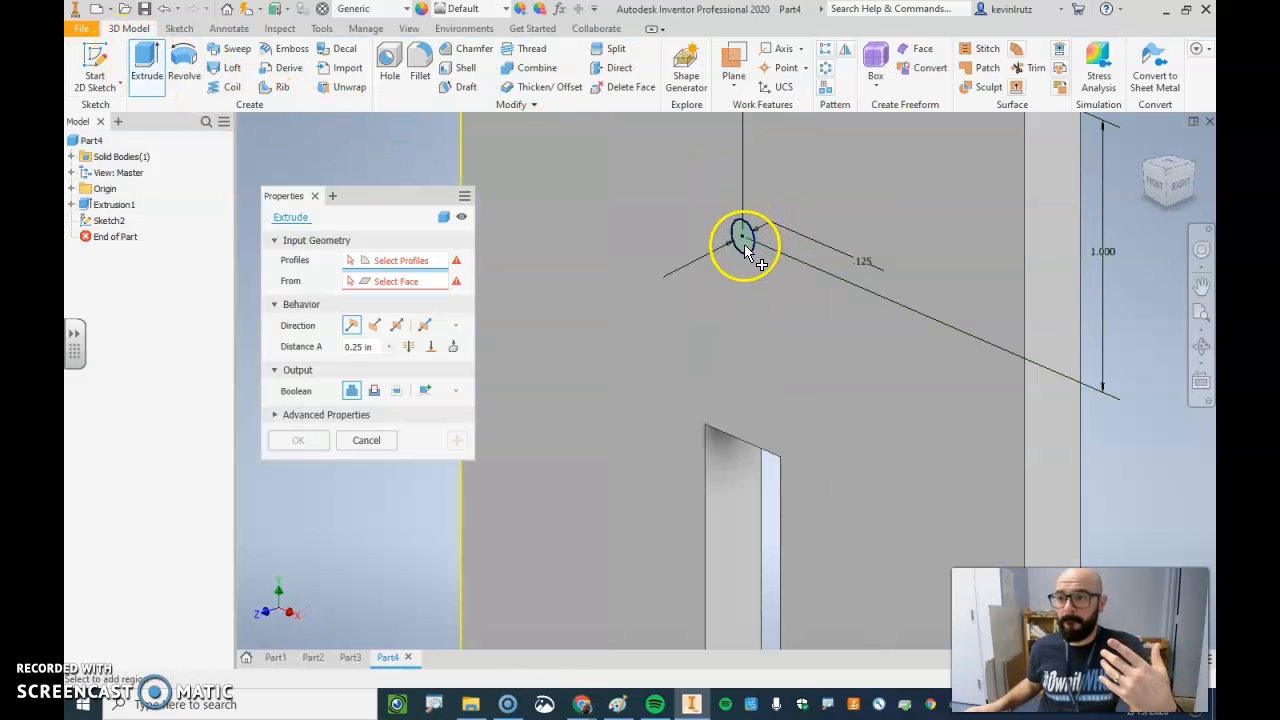
pyautogui.click(746, 244)
pyautogui.scroll(-2, 747, 245)
pyautogui.scroll(4, 745, 483)
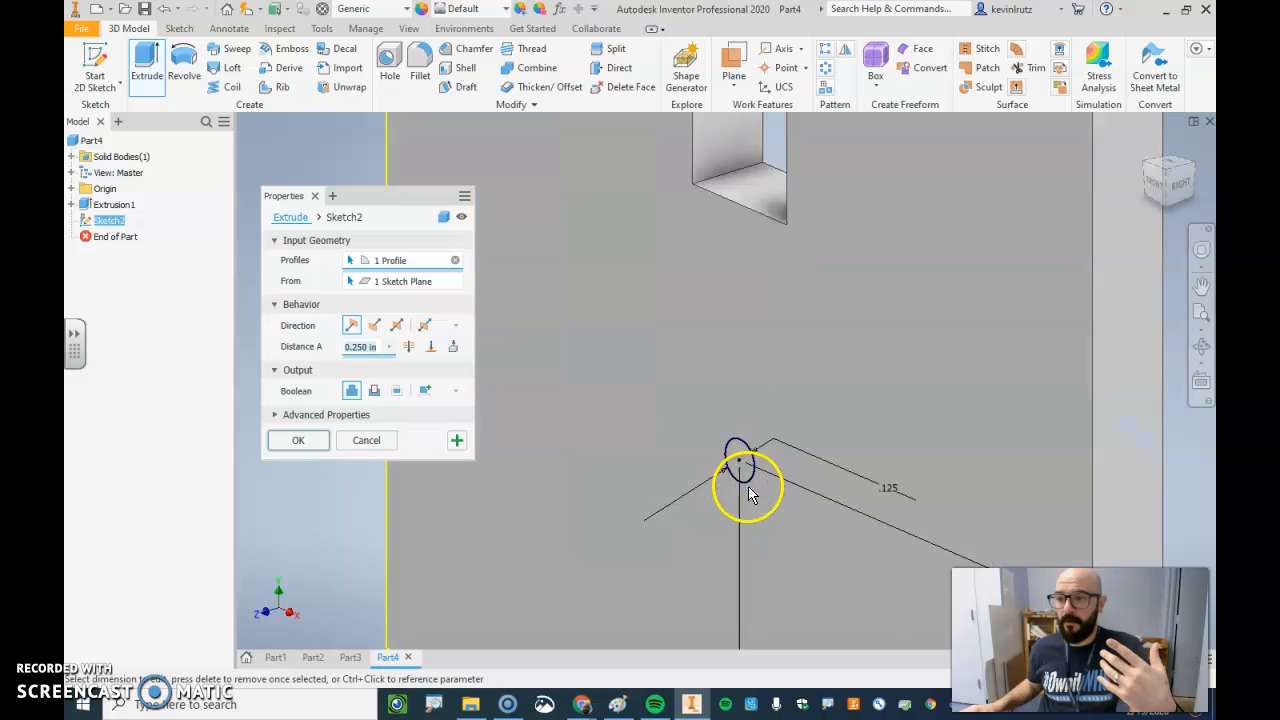
pyautogui.click(735, 416)
pyautogui.scroll(-4, 803, 549)
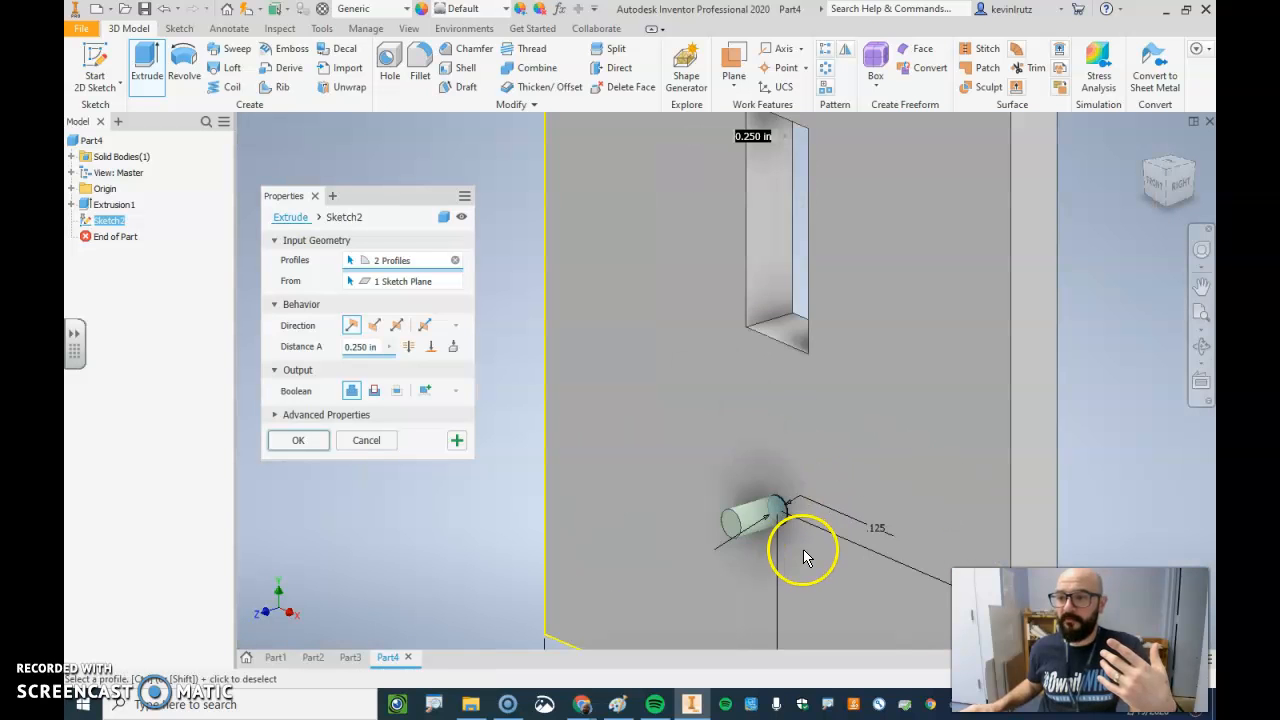
pyautogui.moveTo(818, 340); pyautogui.dragTo(811, 343, button='middle')
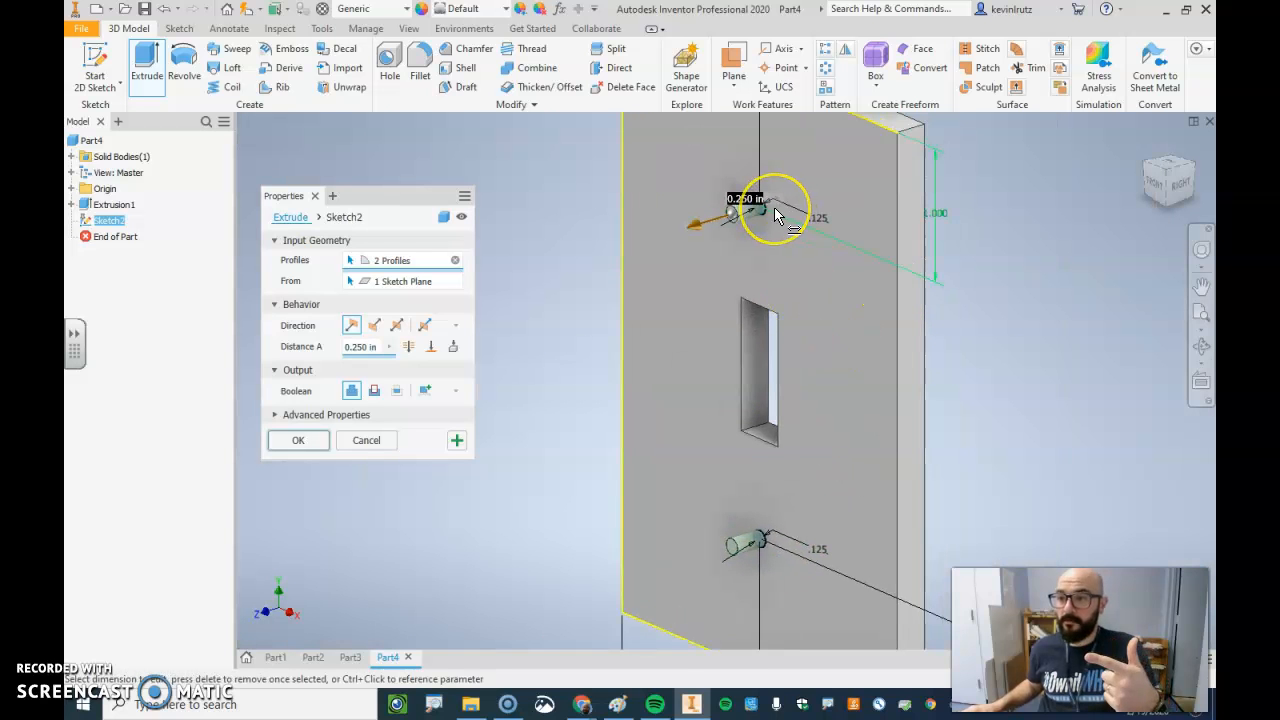
pyautogui.click(374, 325)
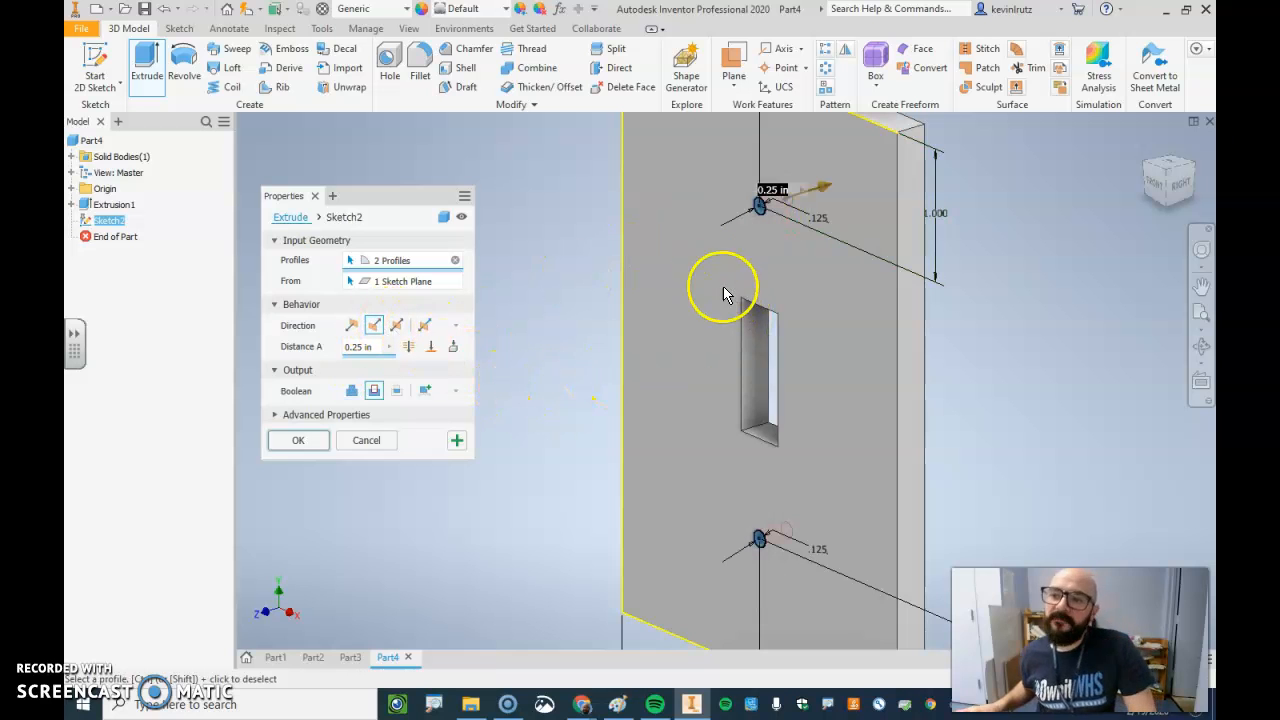
pyautogui.keyDown('shift'); pyautogui.moveTo(651, 306); pyautogui.dragTo(690, 295, button='middle'); pyautogui.keyUp('shift')
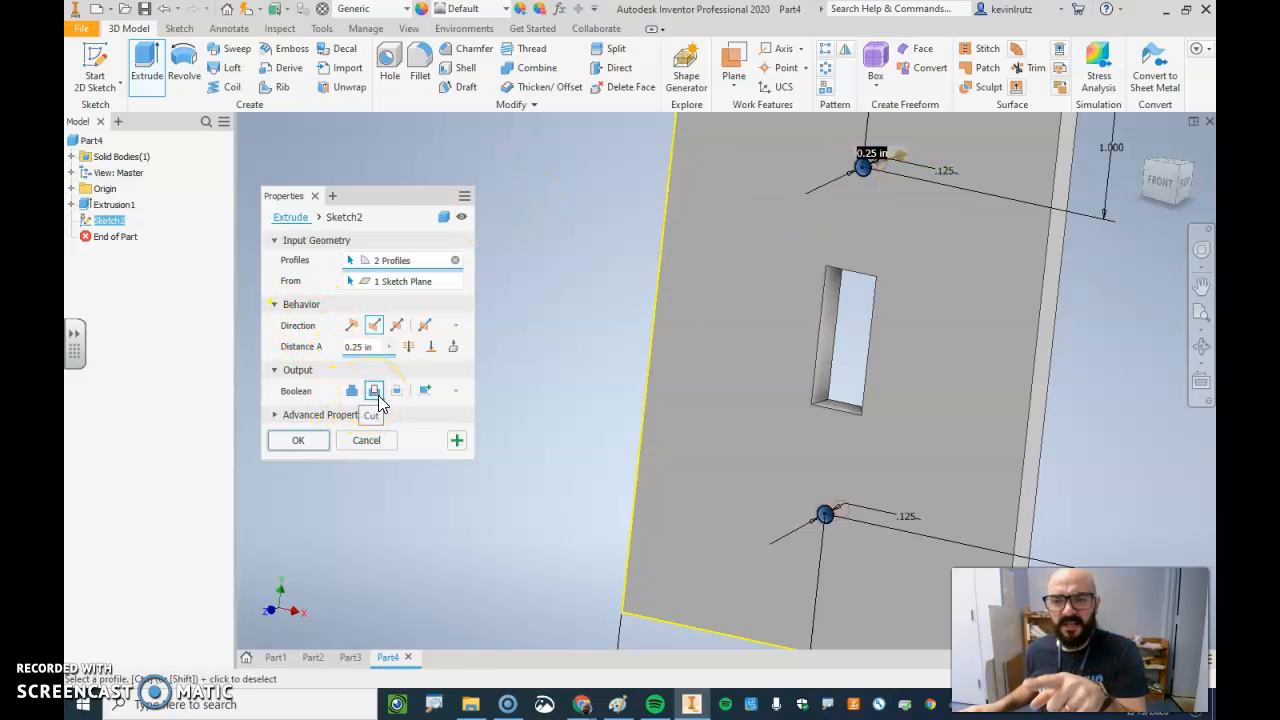
pyautogui.click(302, 440)
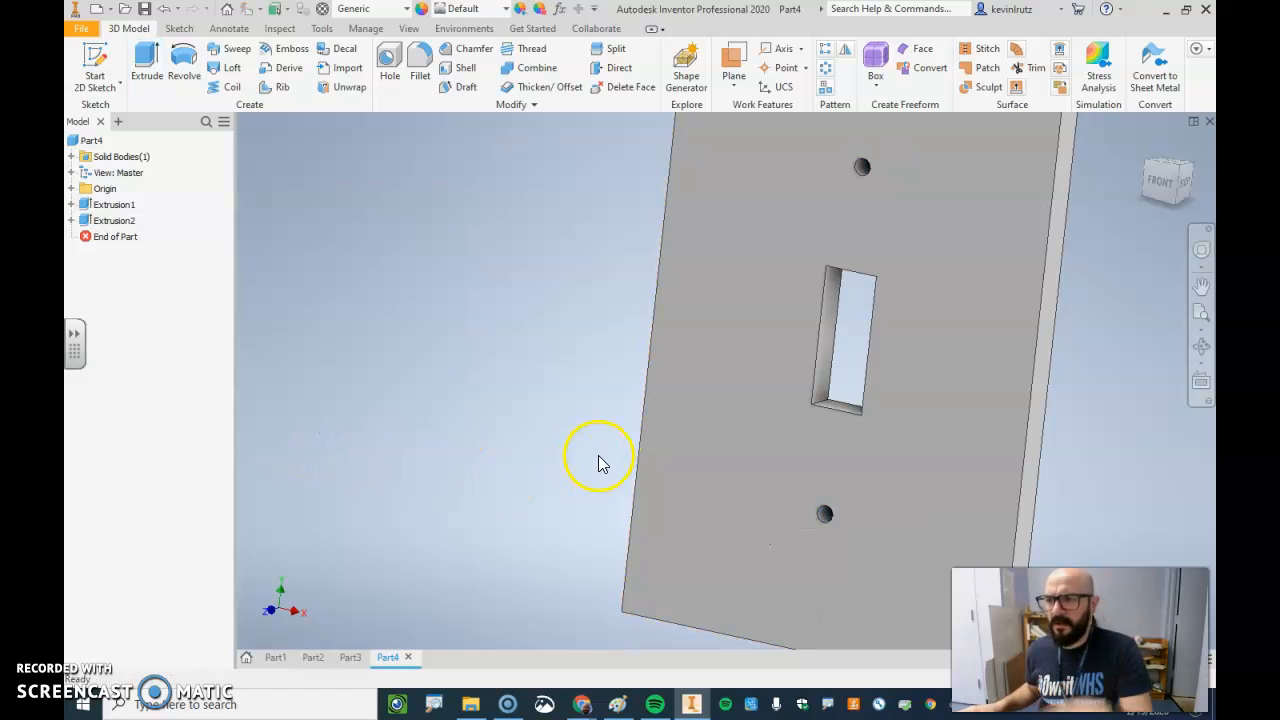
# Step: Set up a 0.125 in constant-radius fillet on the four outer edges of the plate's front face
pyautogui.keyDown('shift'); pyautogui.moveTo(600, 452); pyautogui.dragTo(663, 460, button='middle'); pyautogui.keyUp('shift')
pyautogui.scroll(3, 534, 409)
pyautogui.moveTo(534, 409)
pyautogui.keyDown('shift'); pyautogui.mouseDown(button='middle')
pyautogui.moveTo(554, 426)
pyautogui.moveTo(543, 431)
pyautogui.mouseUp(button='middle'); pyautogui.keyUp('shift')
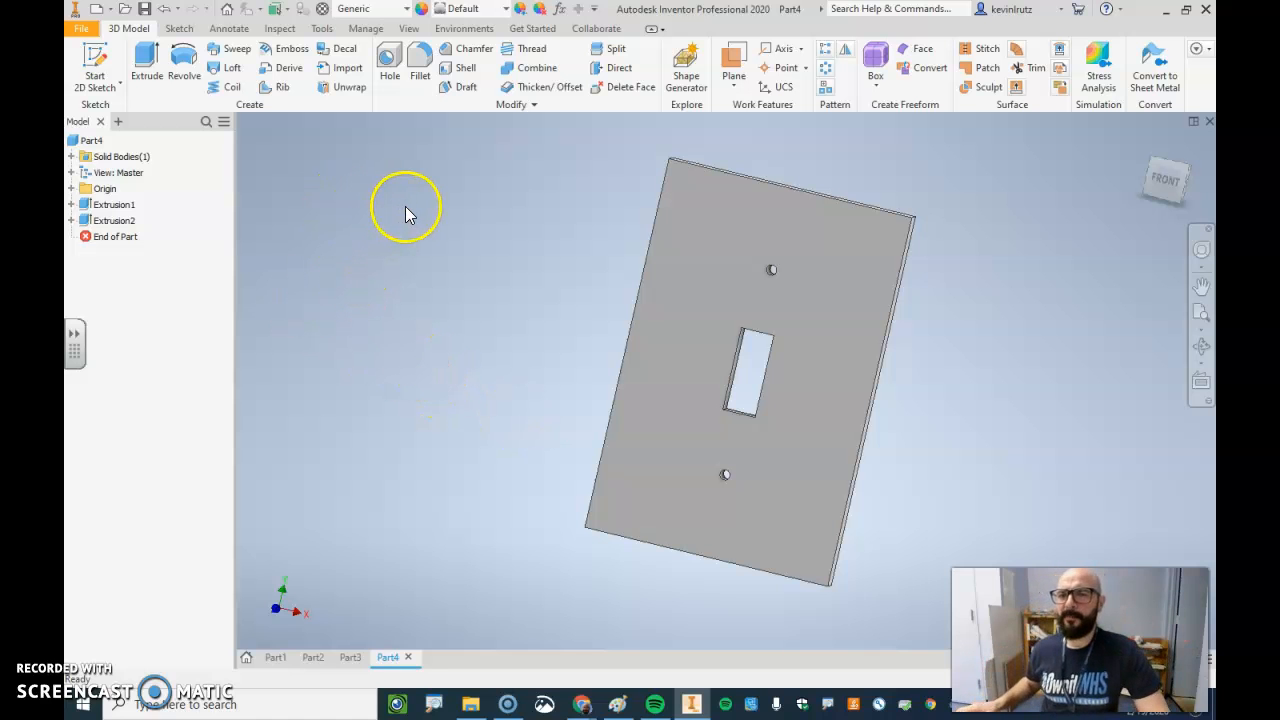
pyautogui.click(420, 78)
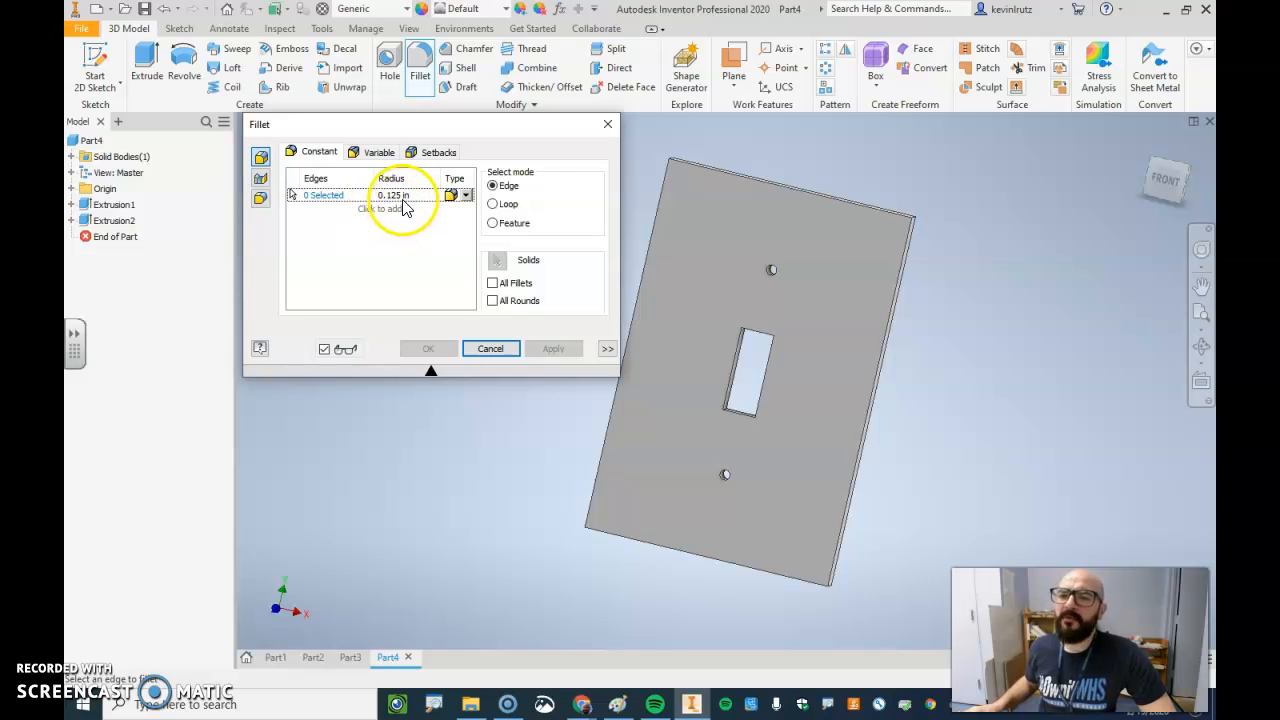
pyautogui.click(645, 297)
pyautogui.keyDown('shift'); pyautogui.moveTo(723, 212); pyautogui.dragTo(700, 232, button='middle'); pyautogui.keyUp('shift')
pyautogui.click(703, 220)
pyautogui.click(858, 335)
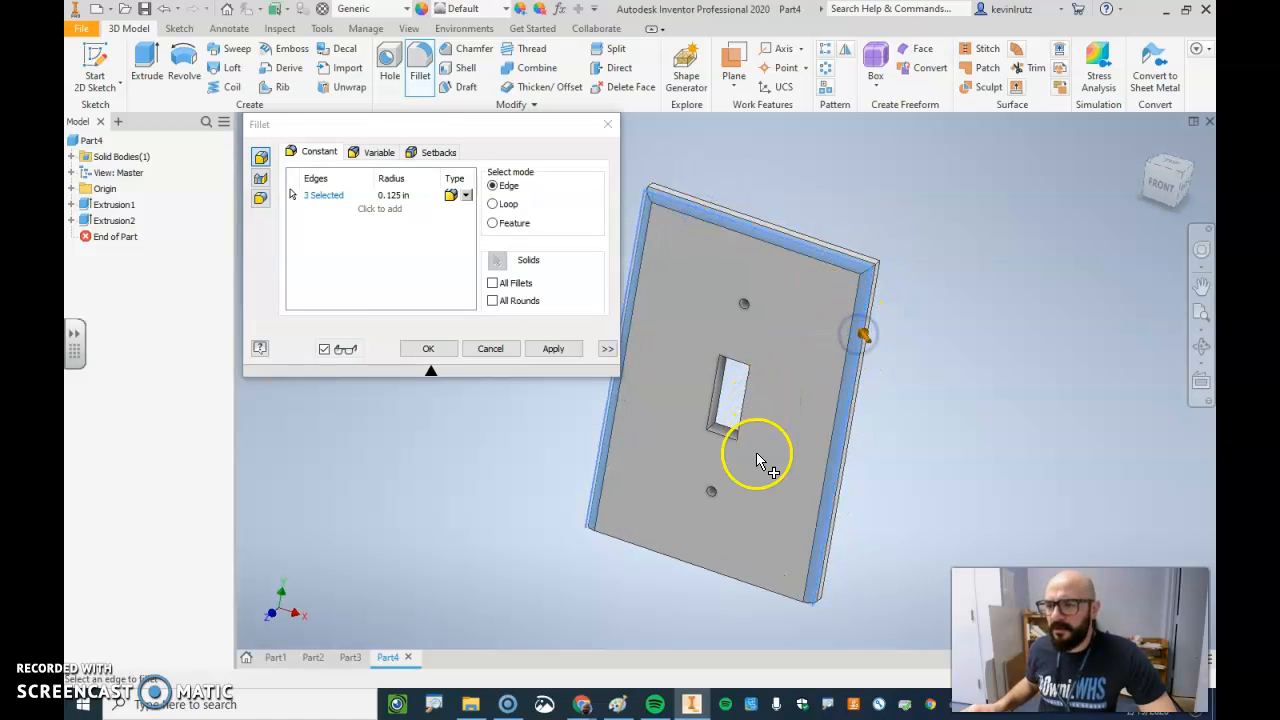
pyautogui.click(706, 569)
pyautogui.keyDown('shift'); pyautogui.moveTo(720, 565); pyautogui.dragTo(742, 492, button='middle'); pyautogui.keyUp('shift')
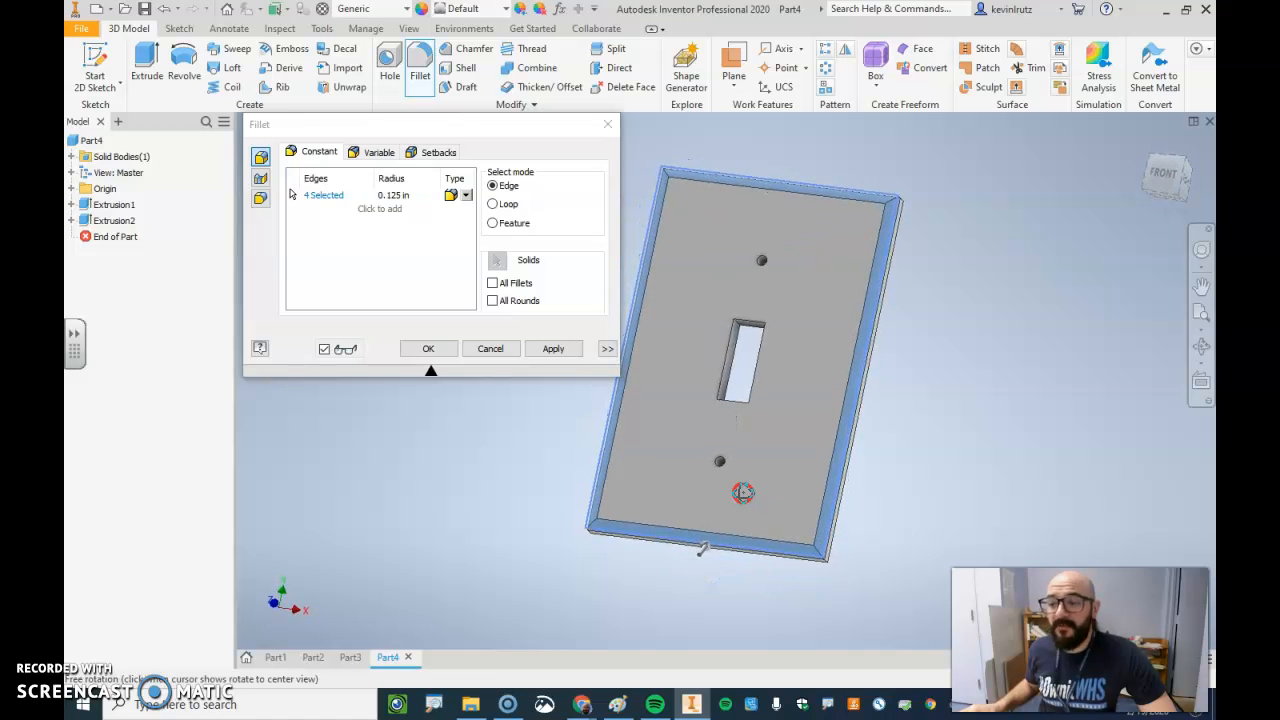
pyautogui.keyDown('ctrl'); pyautogui.click(836, 476); pyautogui.keyUp('ctrl')
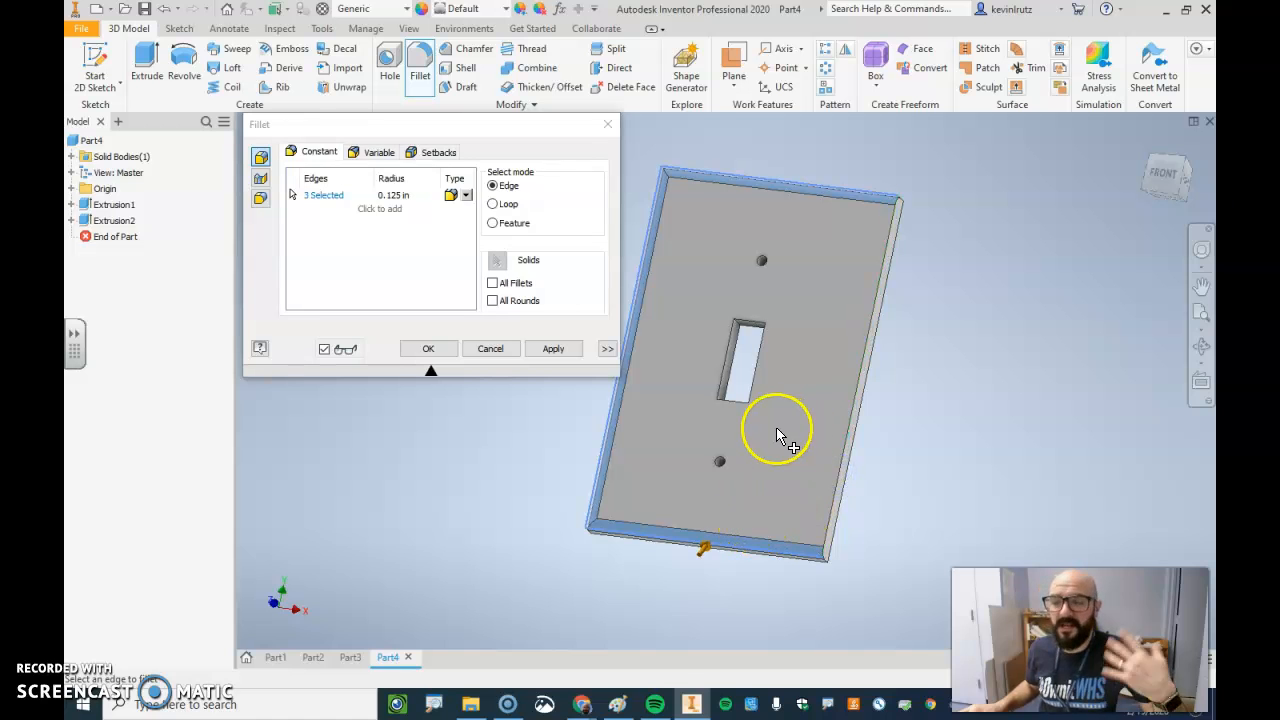
pyautogui.click(841, 472)
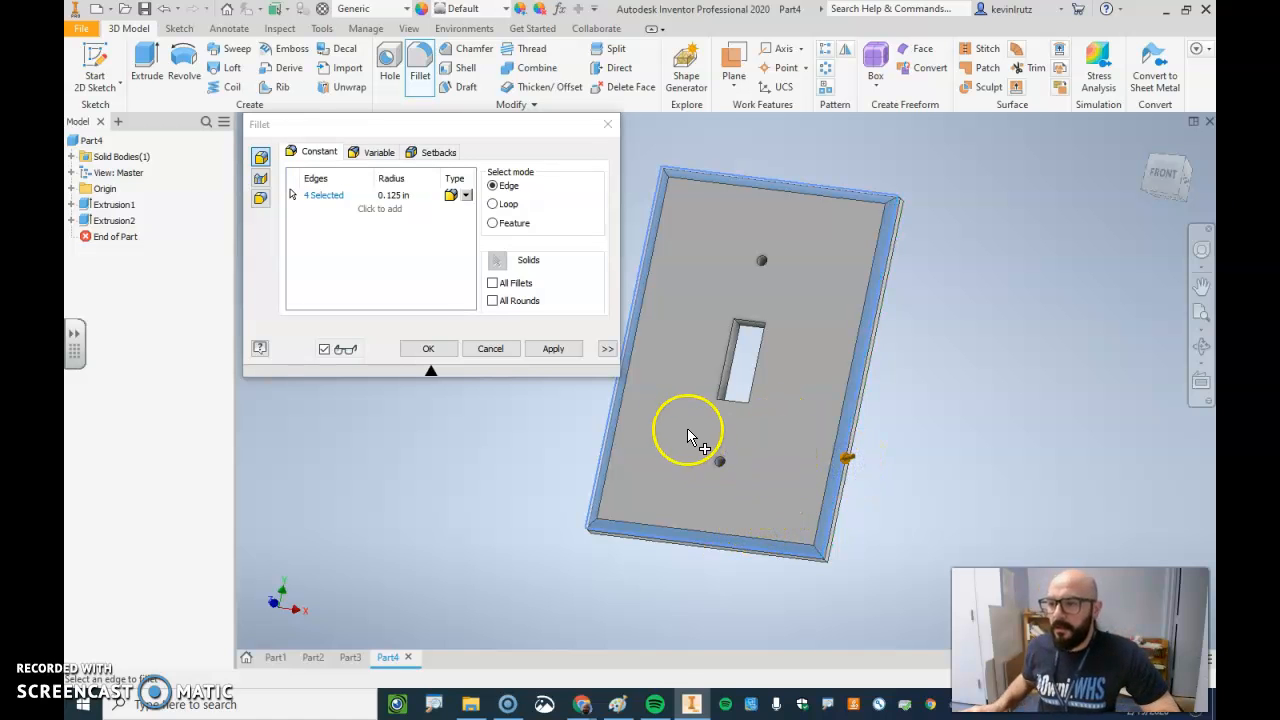
# Step: Add the four front edges of the rectangular switch opening to the 0.125 in fillet and finish it
pyautogui.click(726, 368)
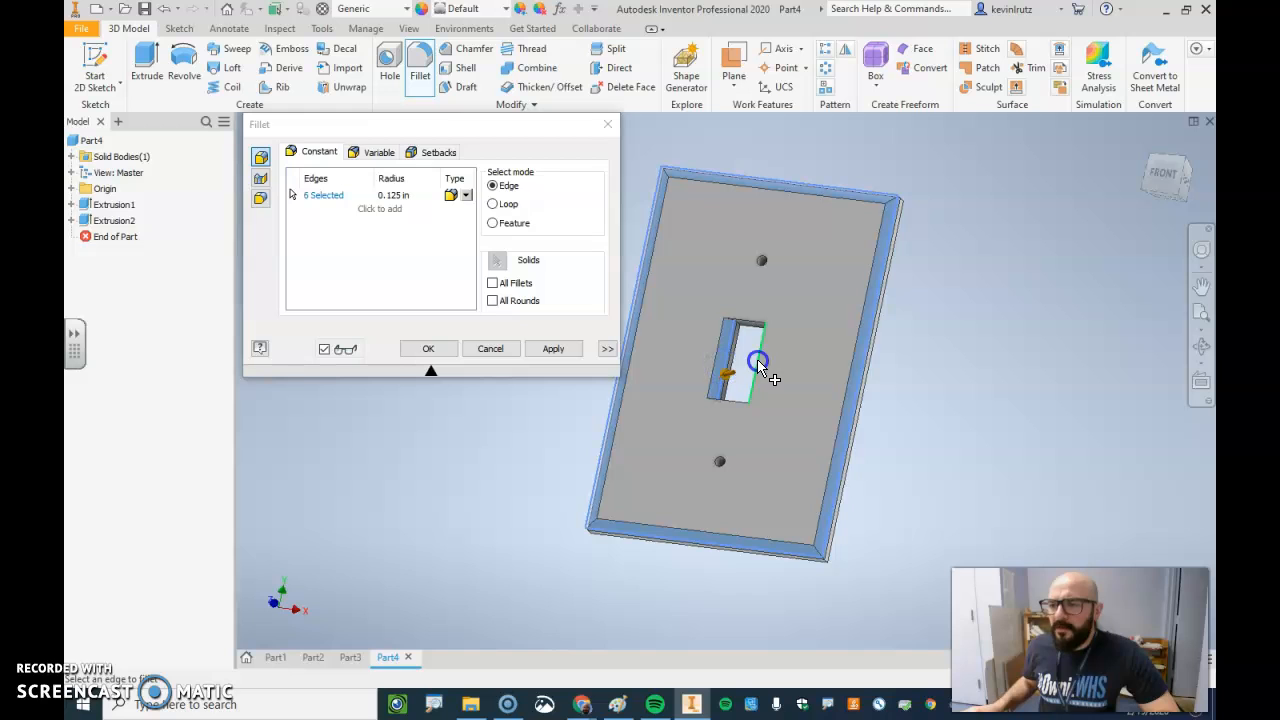
pyautogui.click(728, 392)
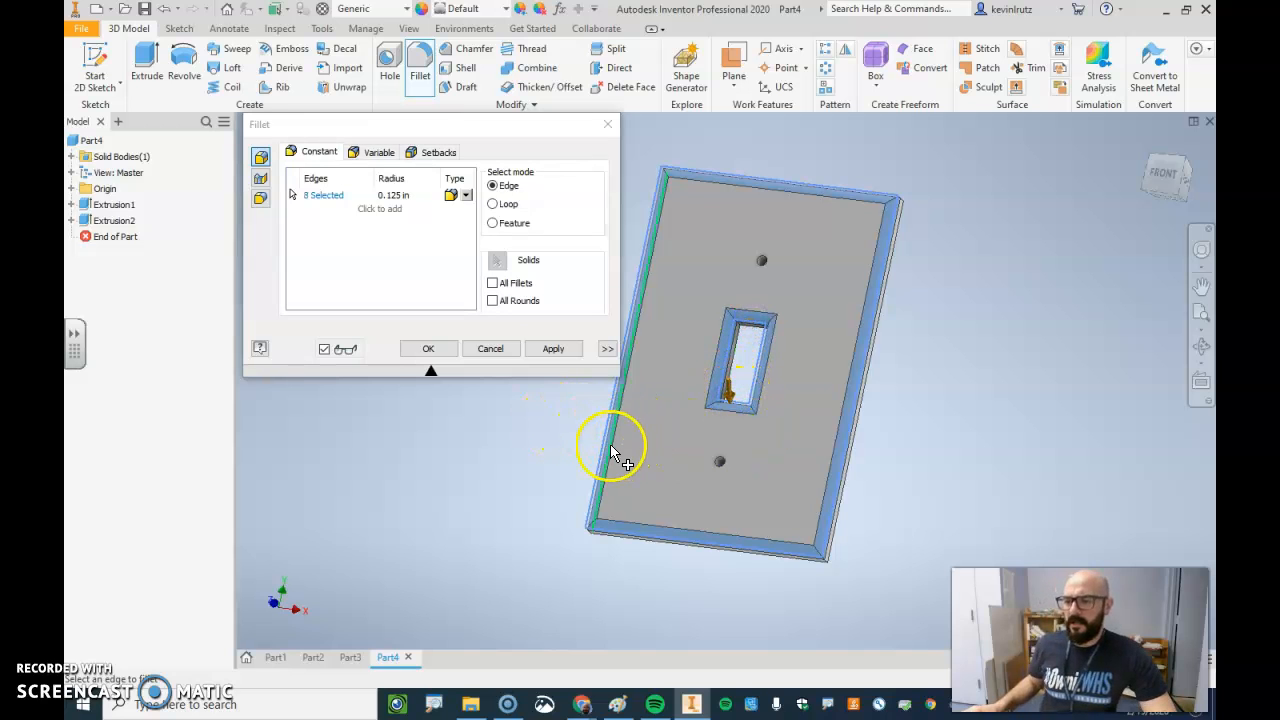
pyautogui.click(437, 352)
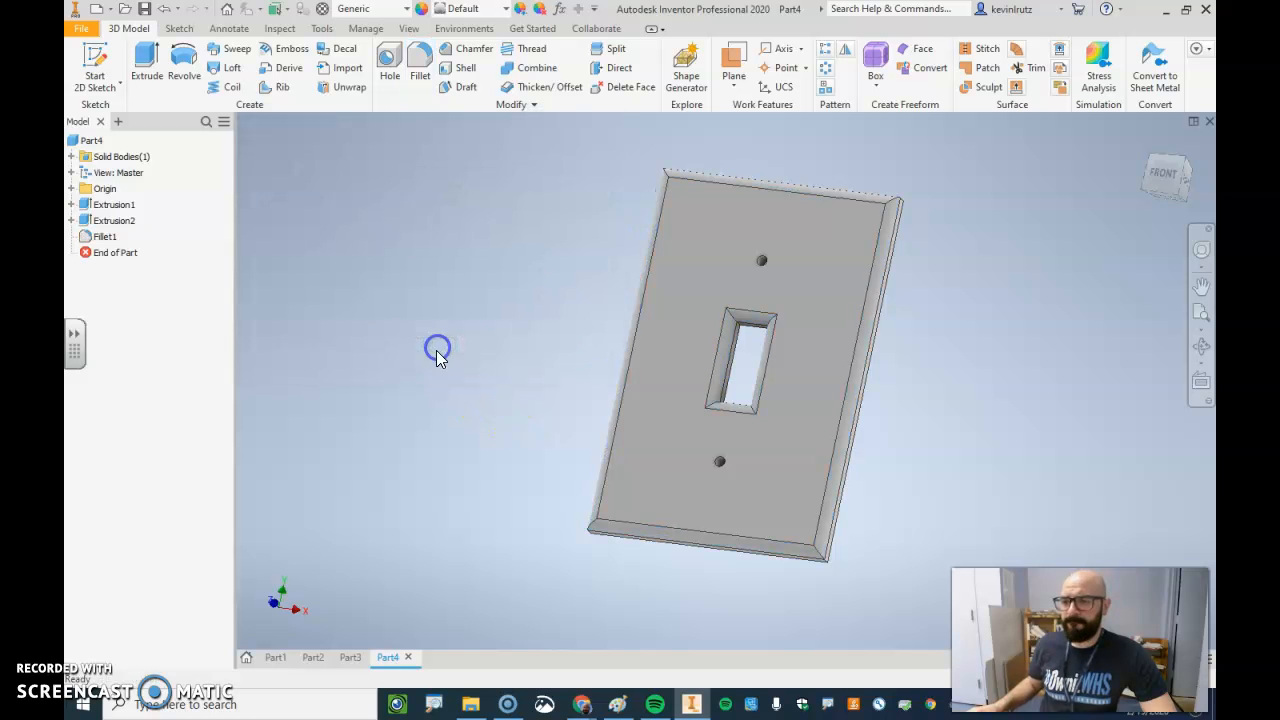
pyautogui.moveTo(500, 434); pyautogui.dragTo(558, 468)
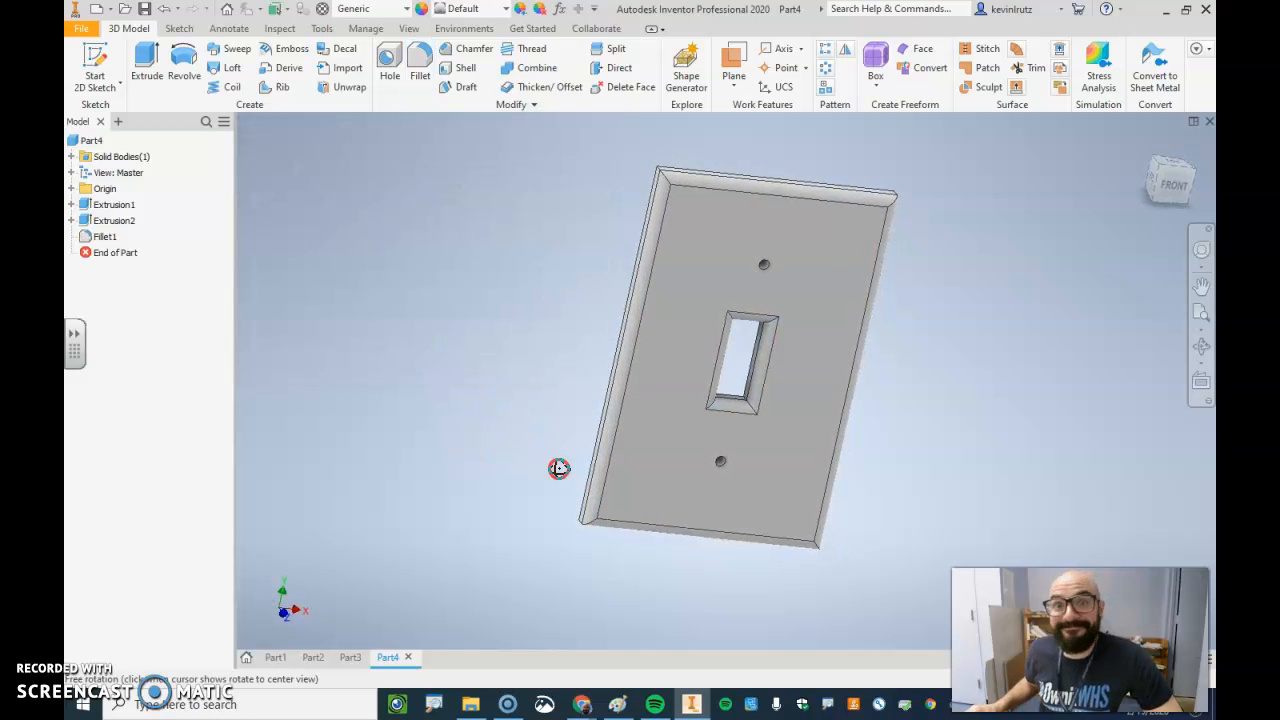
pyautogui.keyDown('shift'); pyautogui.moveTo(559, 468); pyautogui.dragTo(543, 461, button='middle'); pyautogui.keyUp('shift')
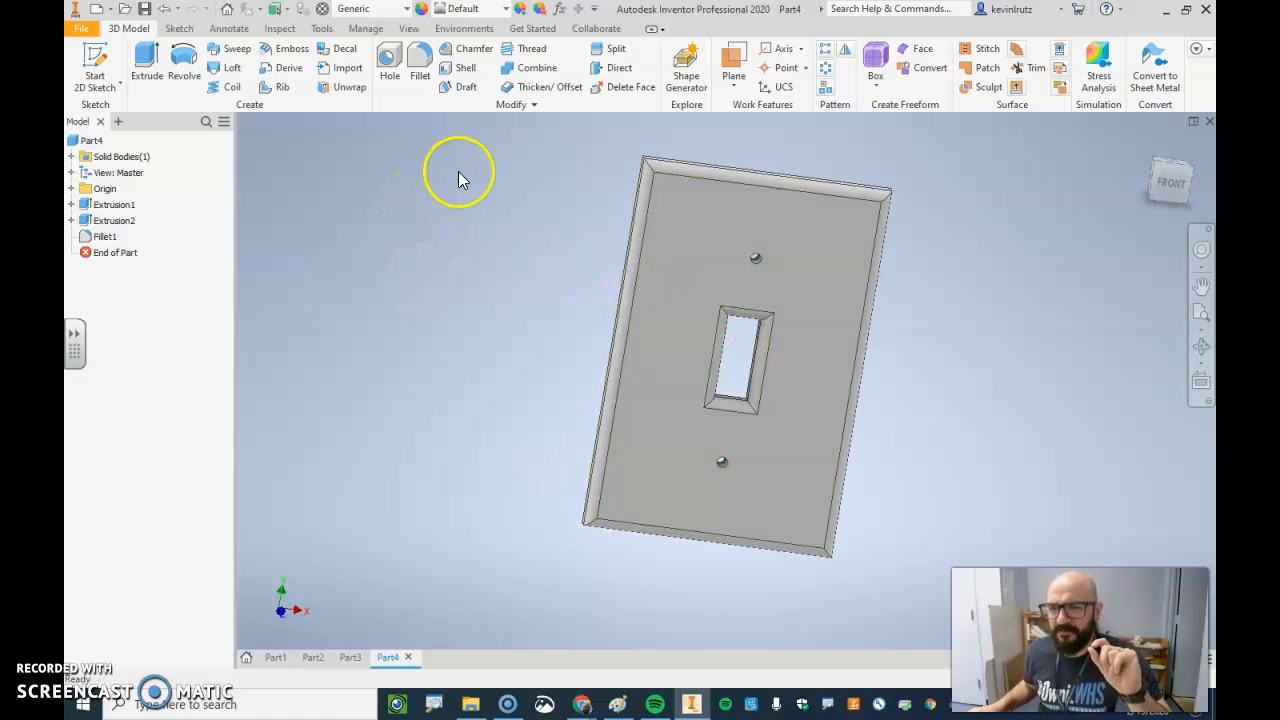
# Step: Chamfer the front edges of both screw holes with a distance of 0.125 in
pyautogui.click(472, 47)
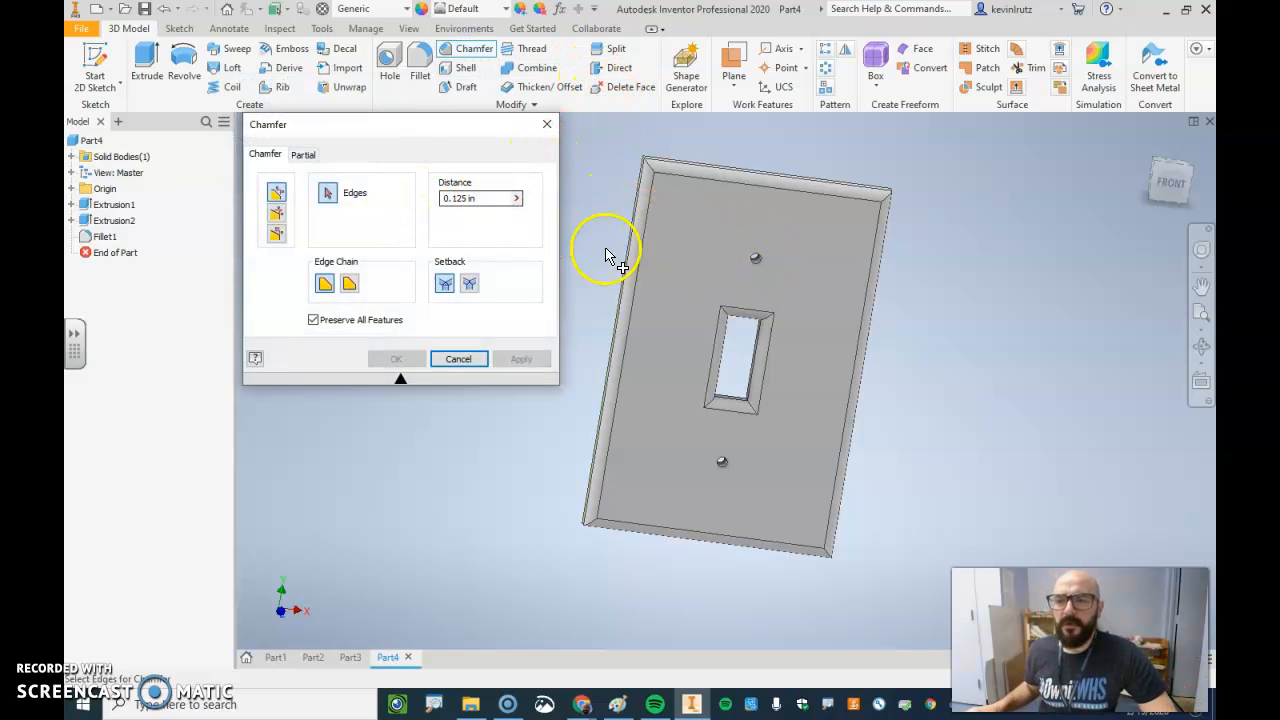
pyautogui.scroll(3, 723, 255)
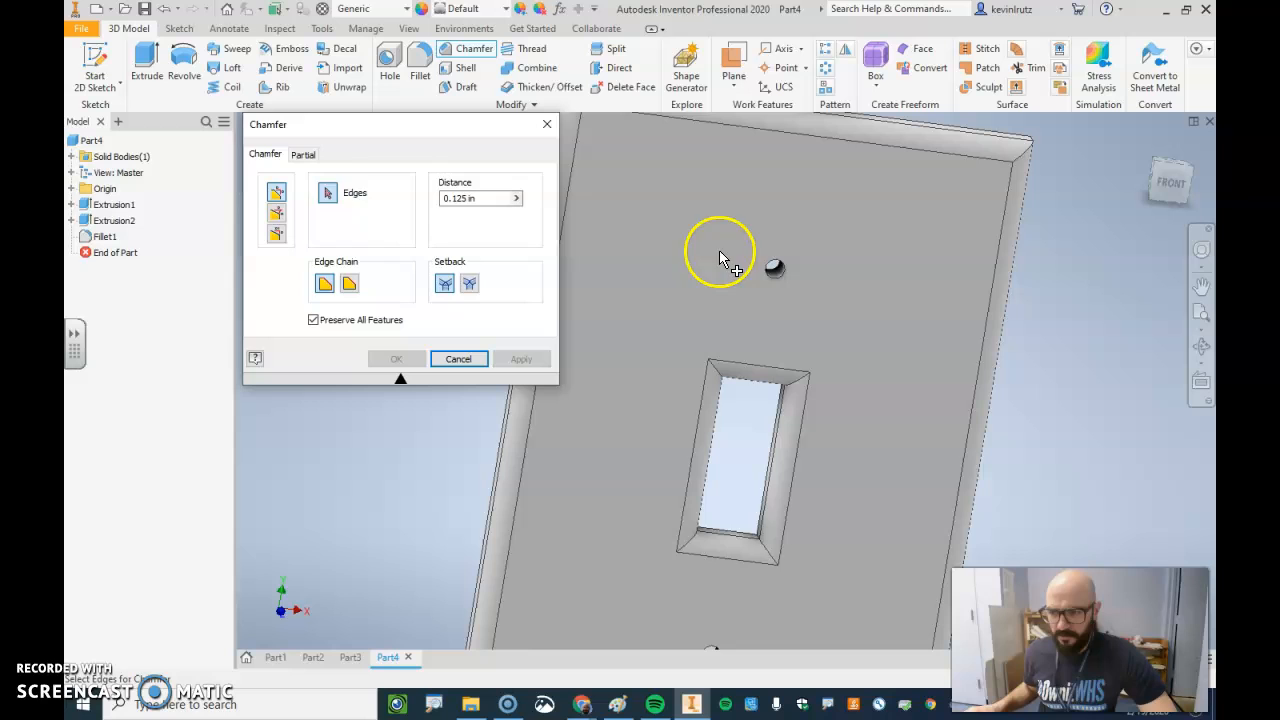
pyautogui.click(793, 280)
pyautogui.scroll(-3, 751, 286)
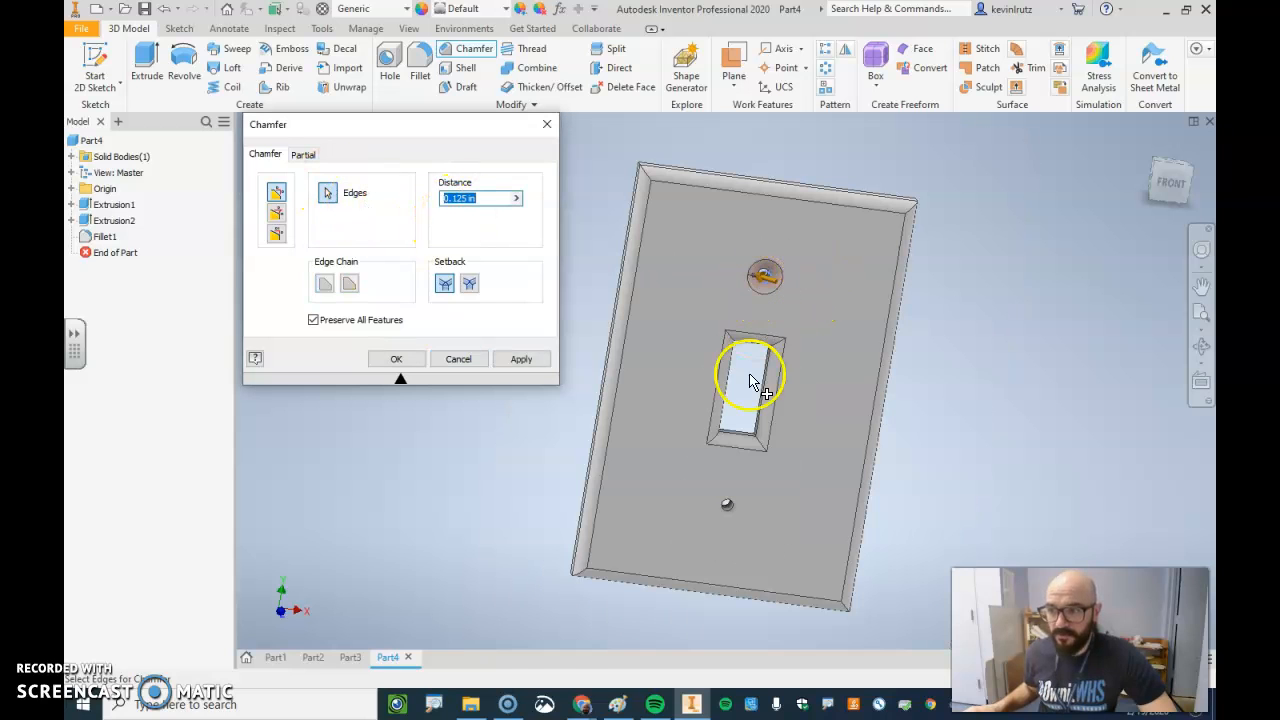
pyautogui.click(734, 513)
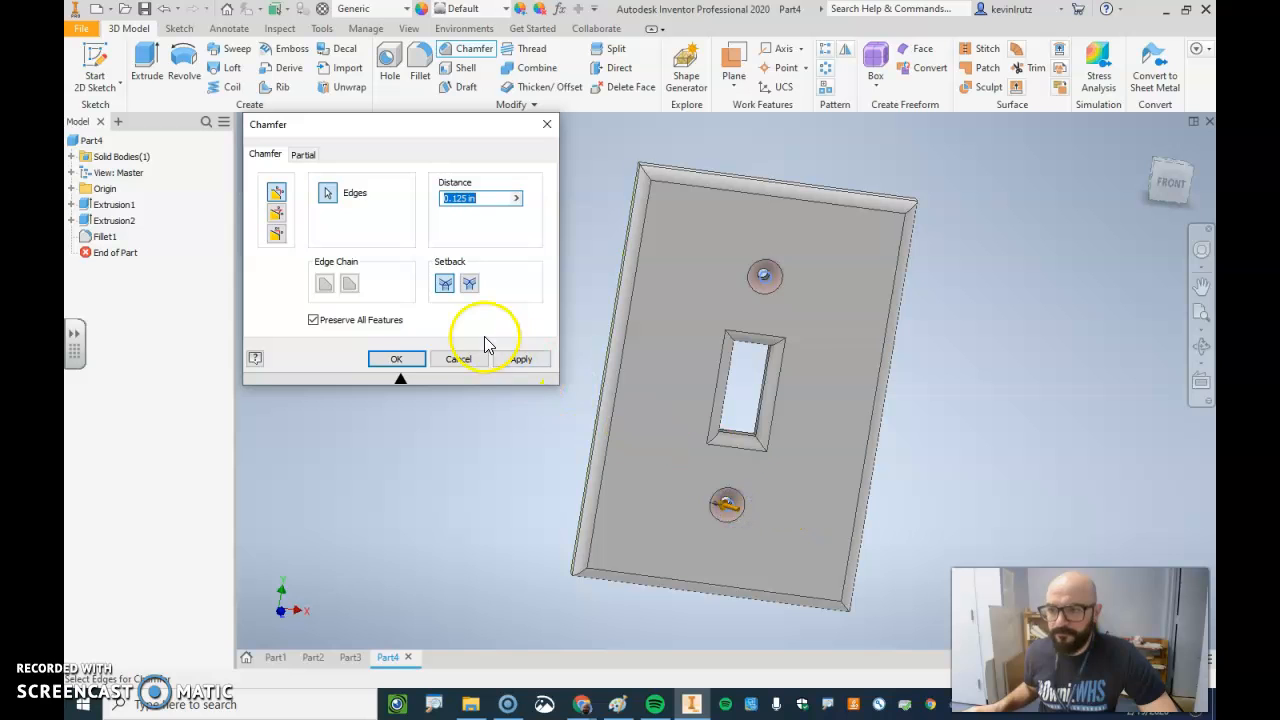
pyautogui.click(418, 360)
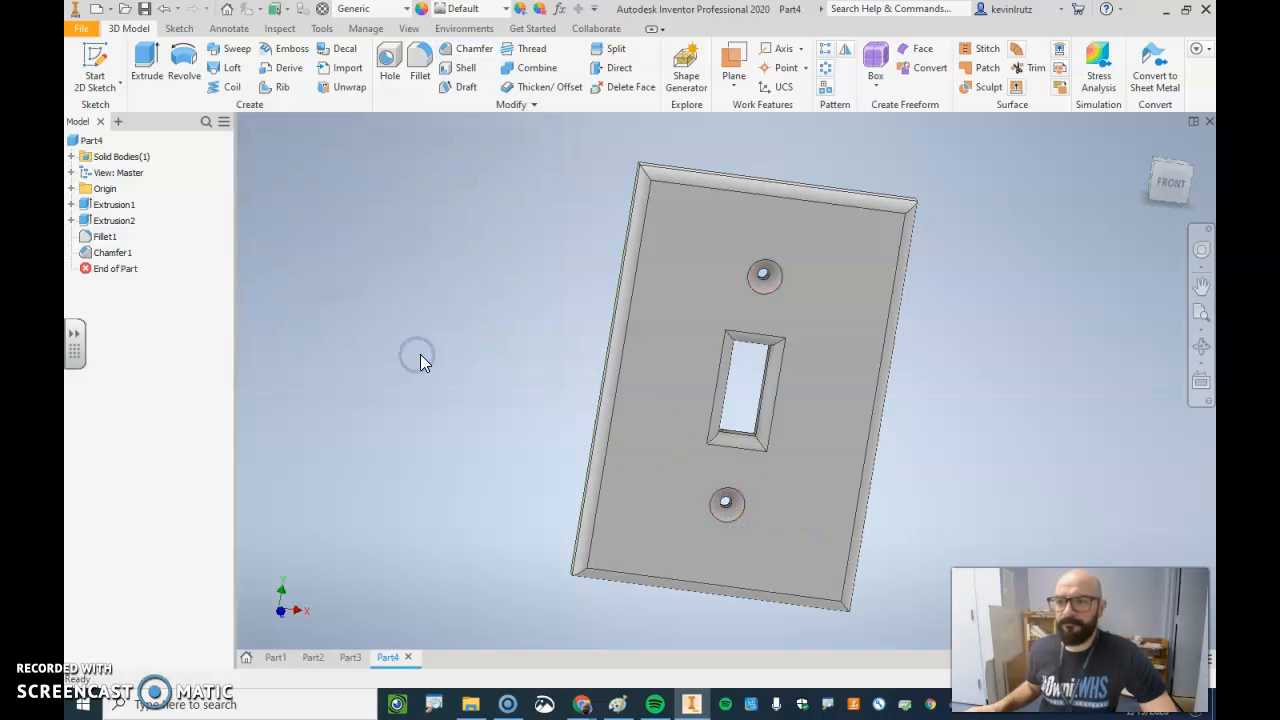
# Step: Shell the plate inward with a wall thickness of 0.125 in, removing the flat back face
pyautogui.keyDown('shift'); pyautogui.moveTo(531, 409); pyautogui.dragTo(749, 409, button='middle'); pyautogui.keyUp('shift')
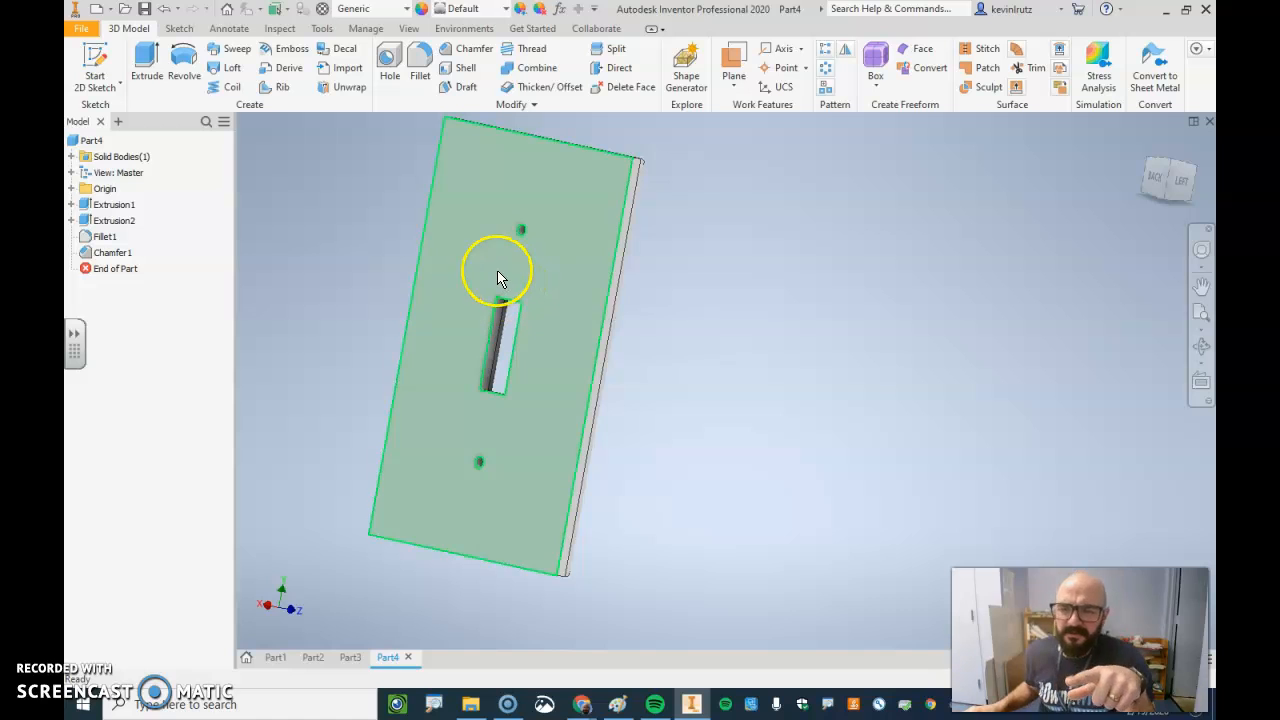
pyautogui.click(507, 296)
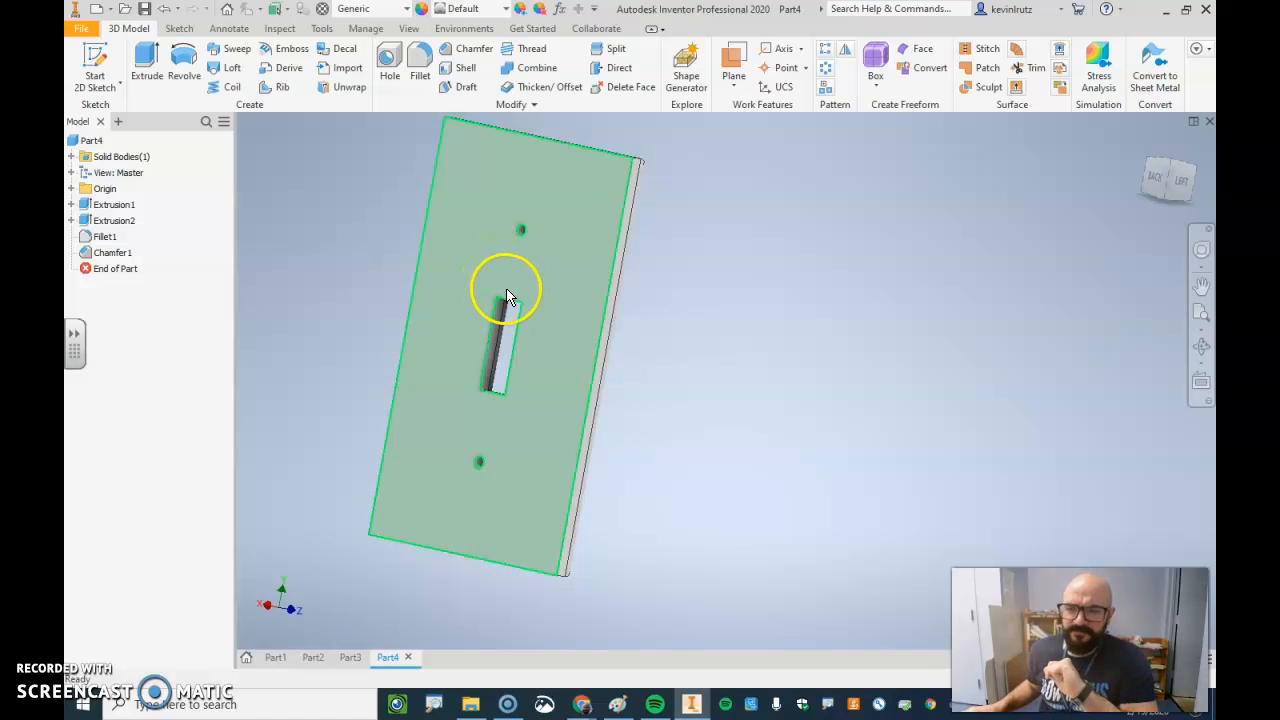
pyautogui.click(480, 236)
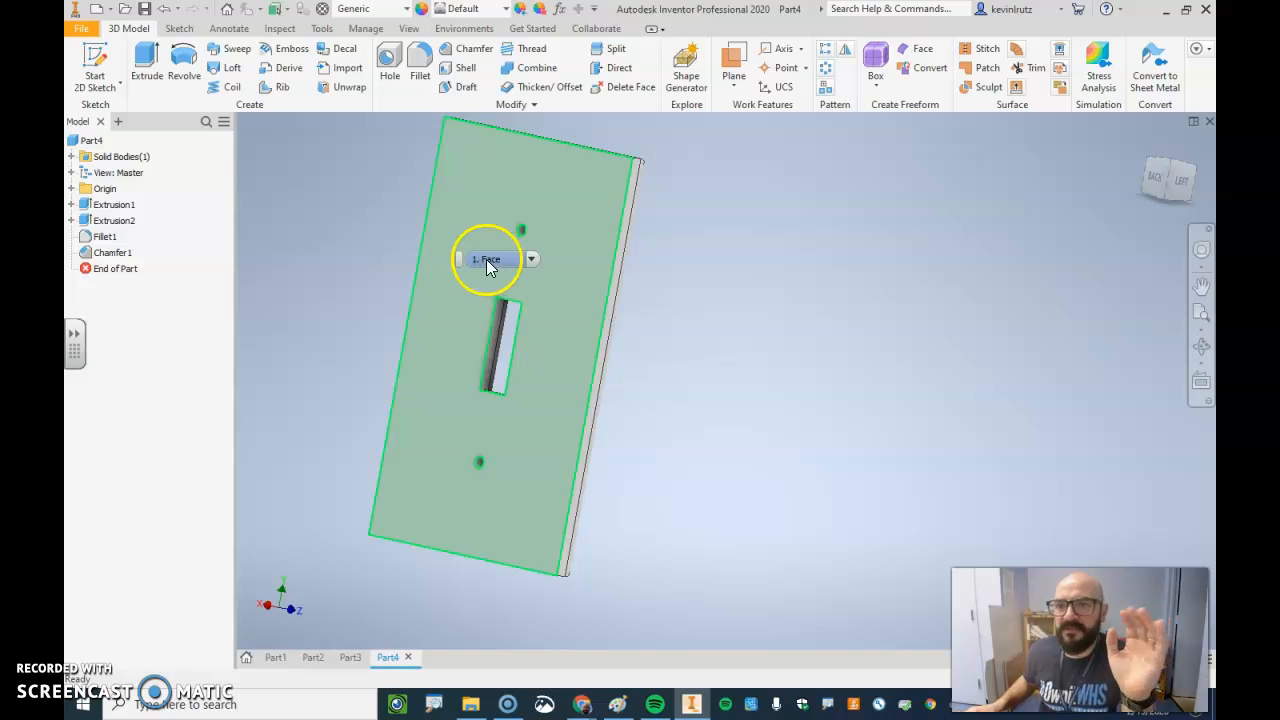
pyautogui.click(464, 70)
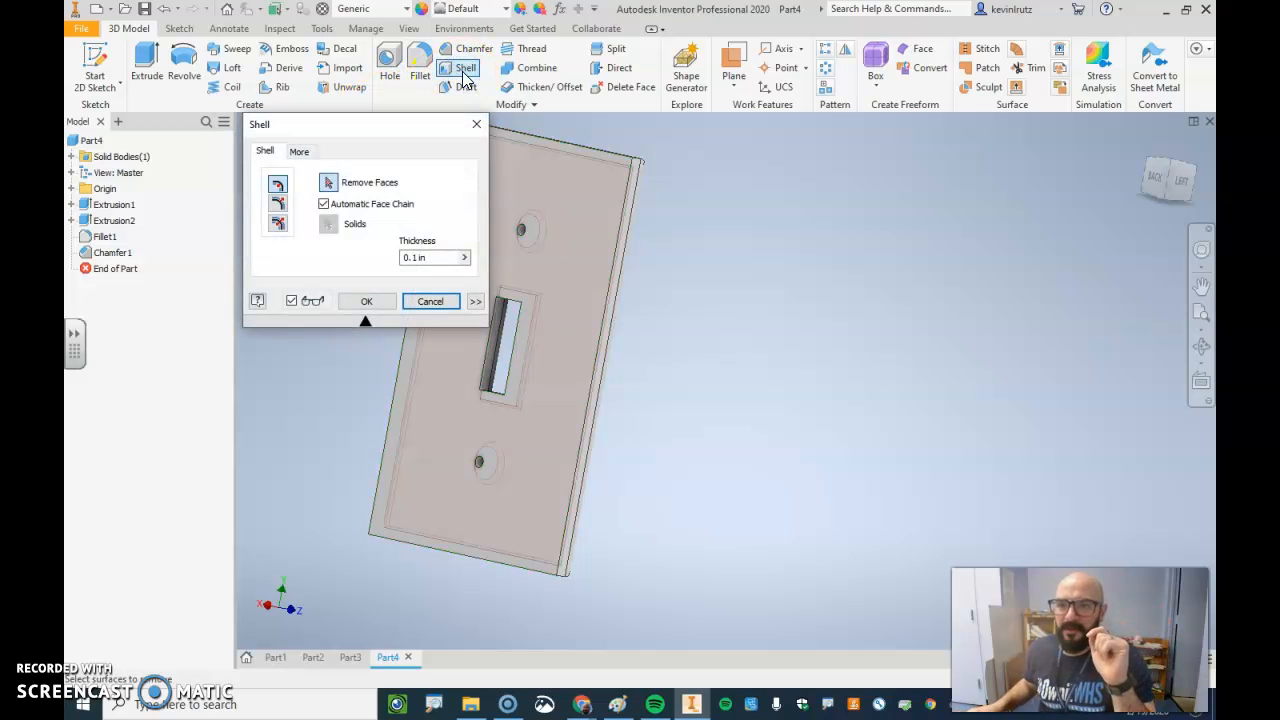
pyautogui.moveTo(659, 425)
pyautogui.keyDown('shift'); pyautogui.mouseDown(button='middle')
pyautogui.moveTo(546, 431)
pyautogui.moveTo(670, 437)
pyautogui.mouseUp(button='middle'); pyautogui.keyUp('shift')
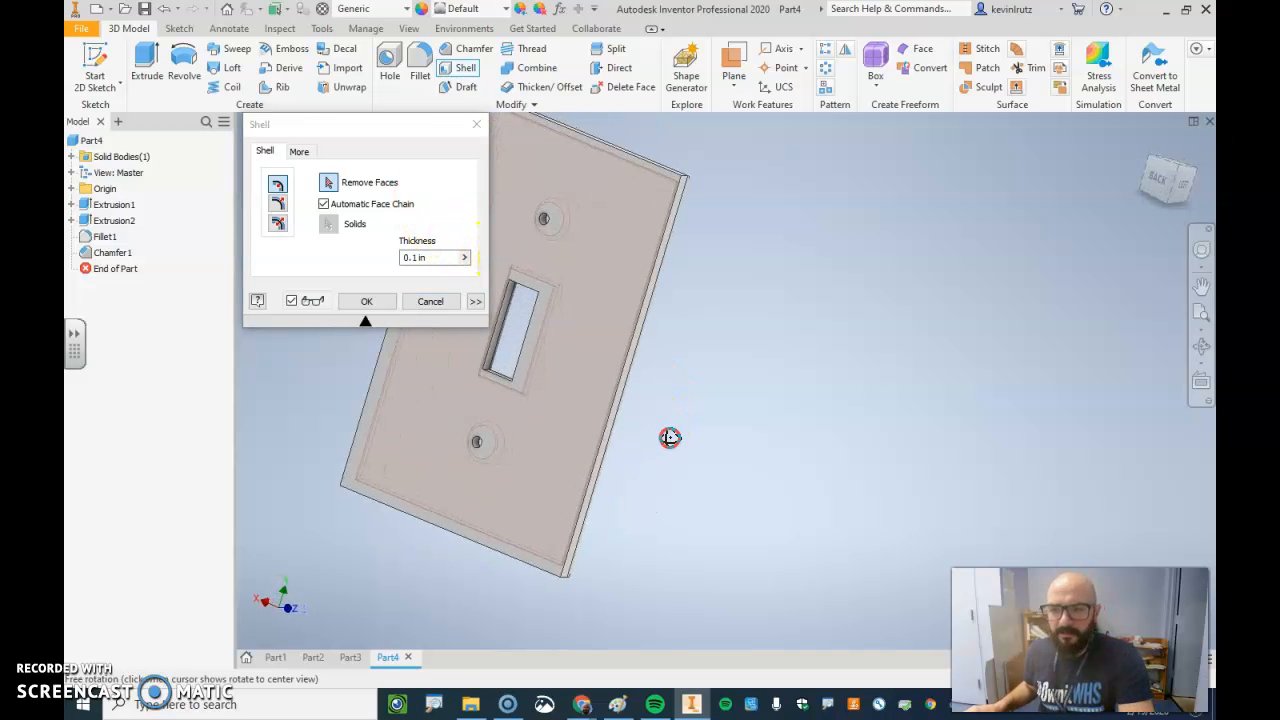
pyautogui.click(534, 234)
pyautogui.click(433, 258)
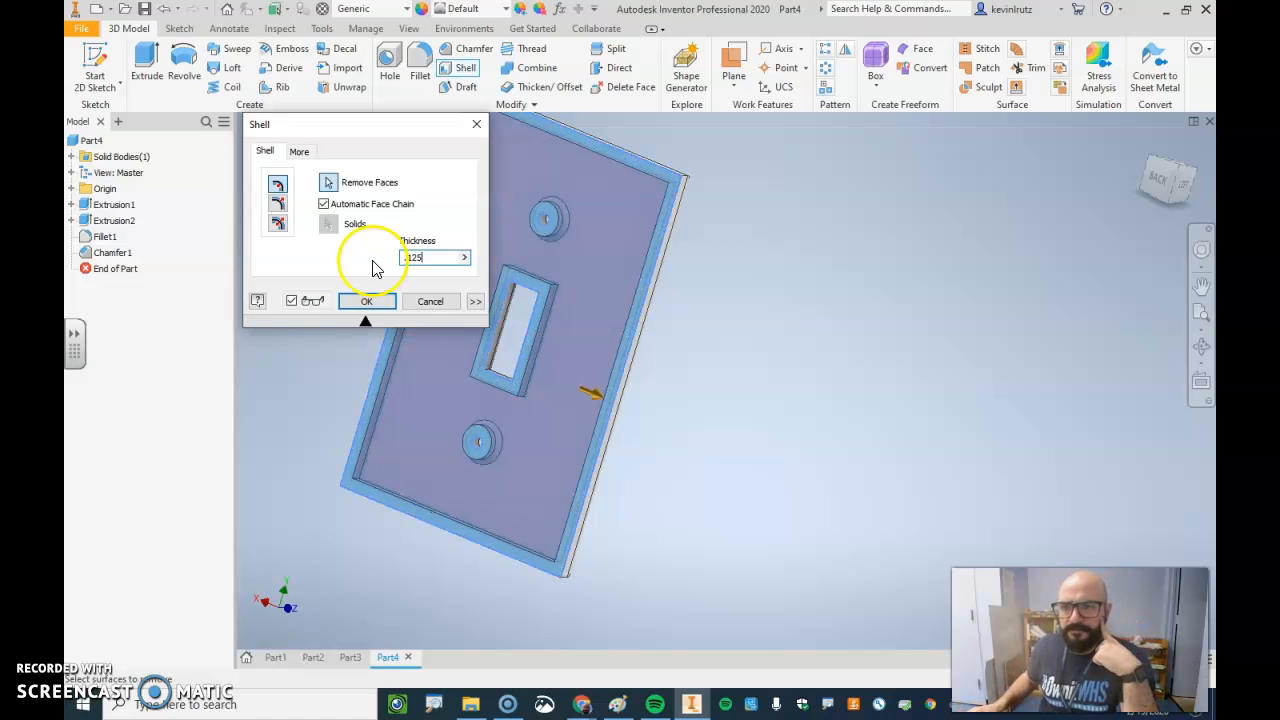
pyautogui.click(387, 305)
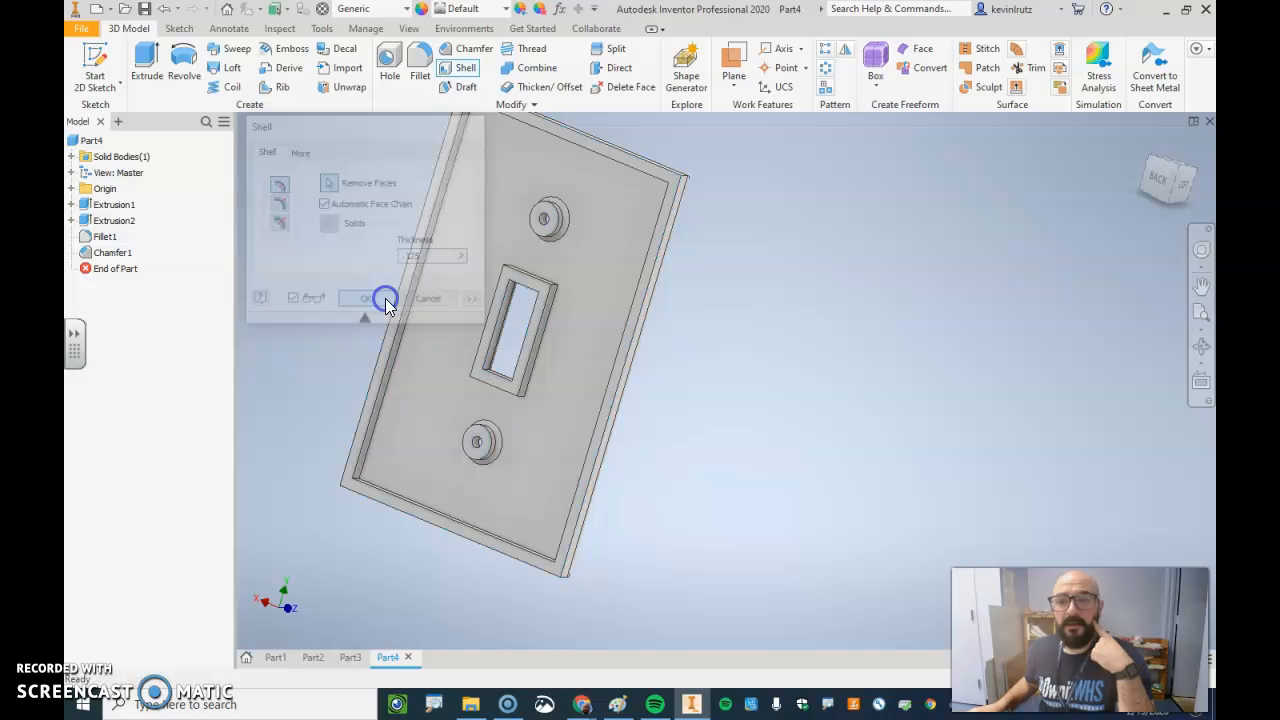
pyautogui.keyDown('shift'); pyautogui.moveTo(515, 340); pyautogui.dragTo(275, 329, button='middle'); pyautogui.keyUp('shift')
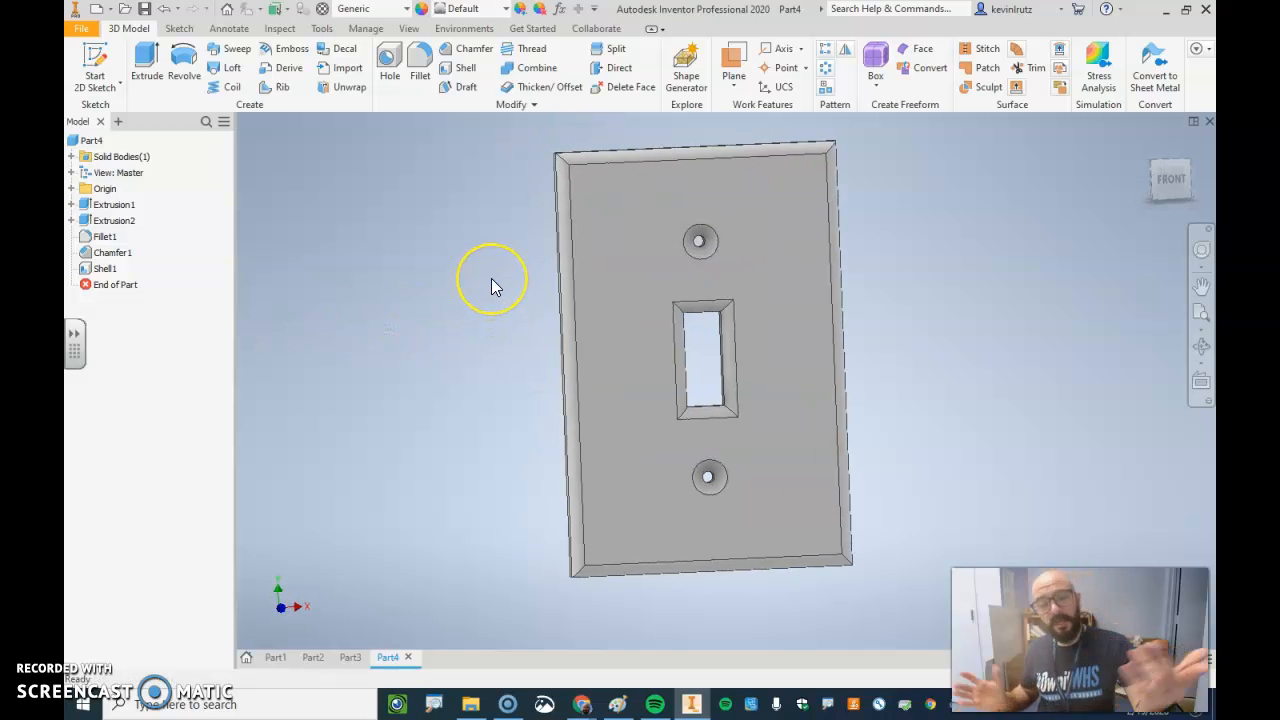